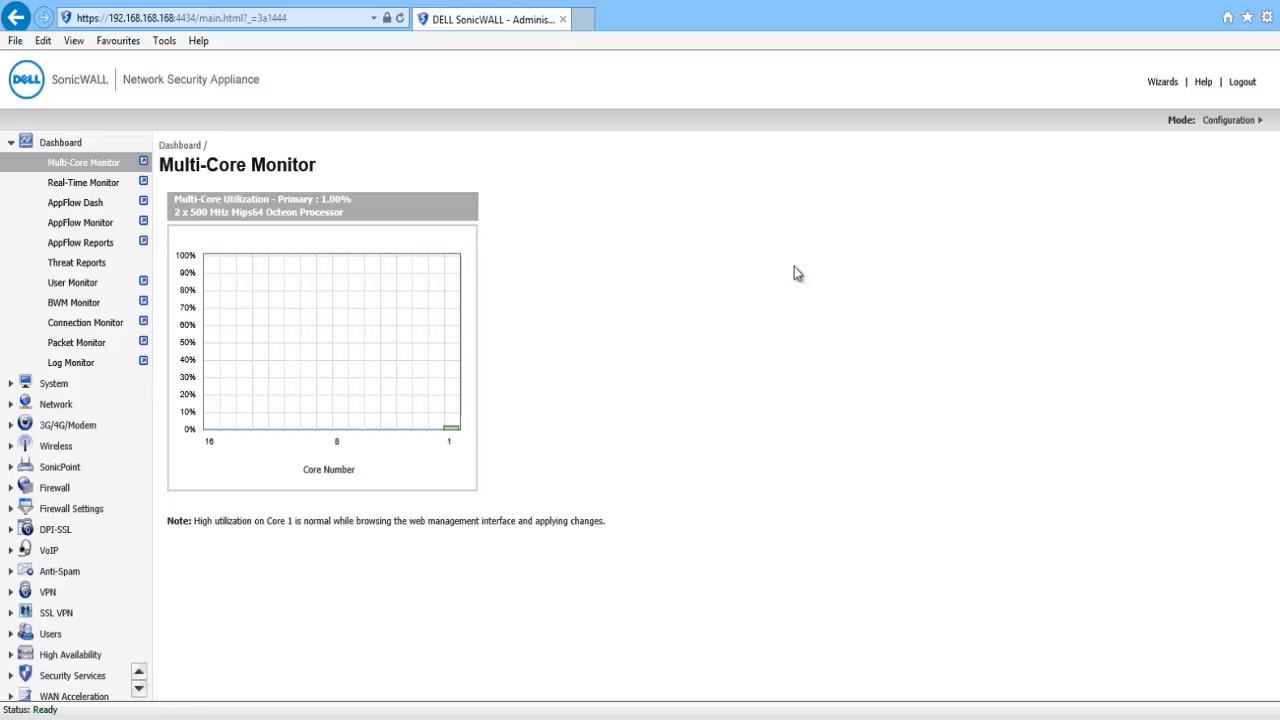
Launch the VPN Wizard and choose WAN GroupVPN as the policy type.
click(1160, 82)
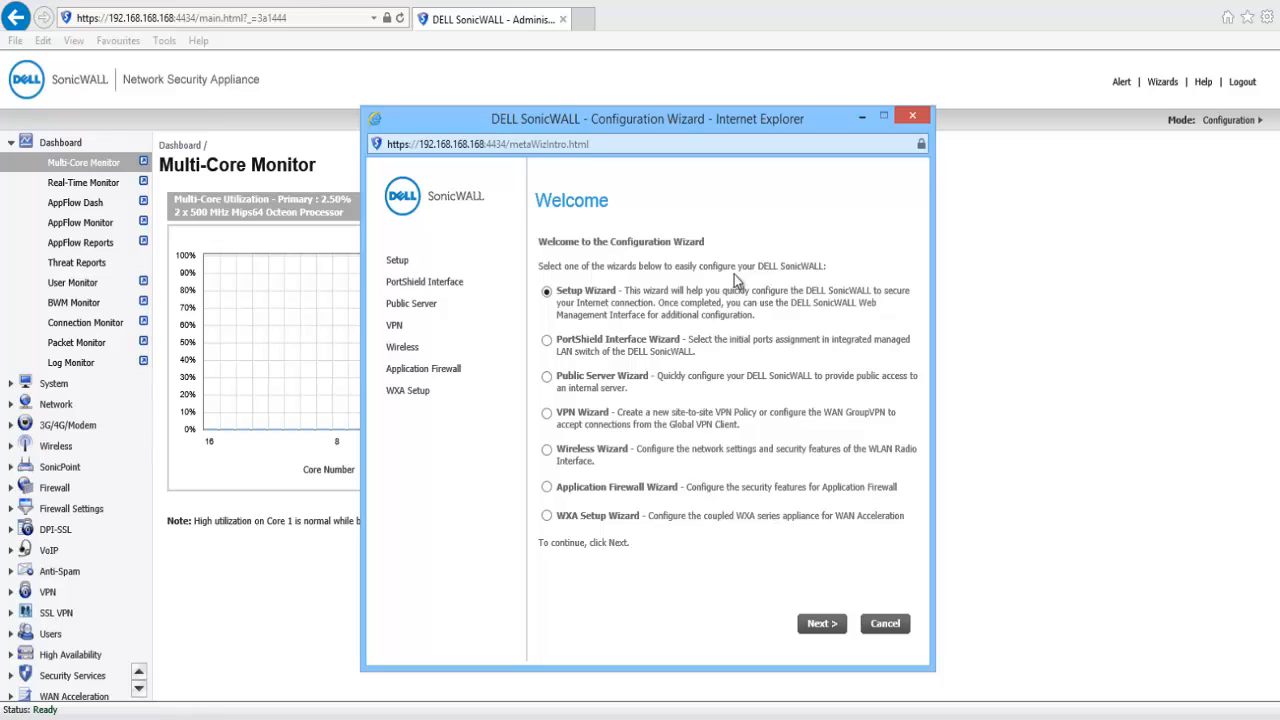
click(548, 413)
click(818, 623)
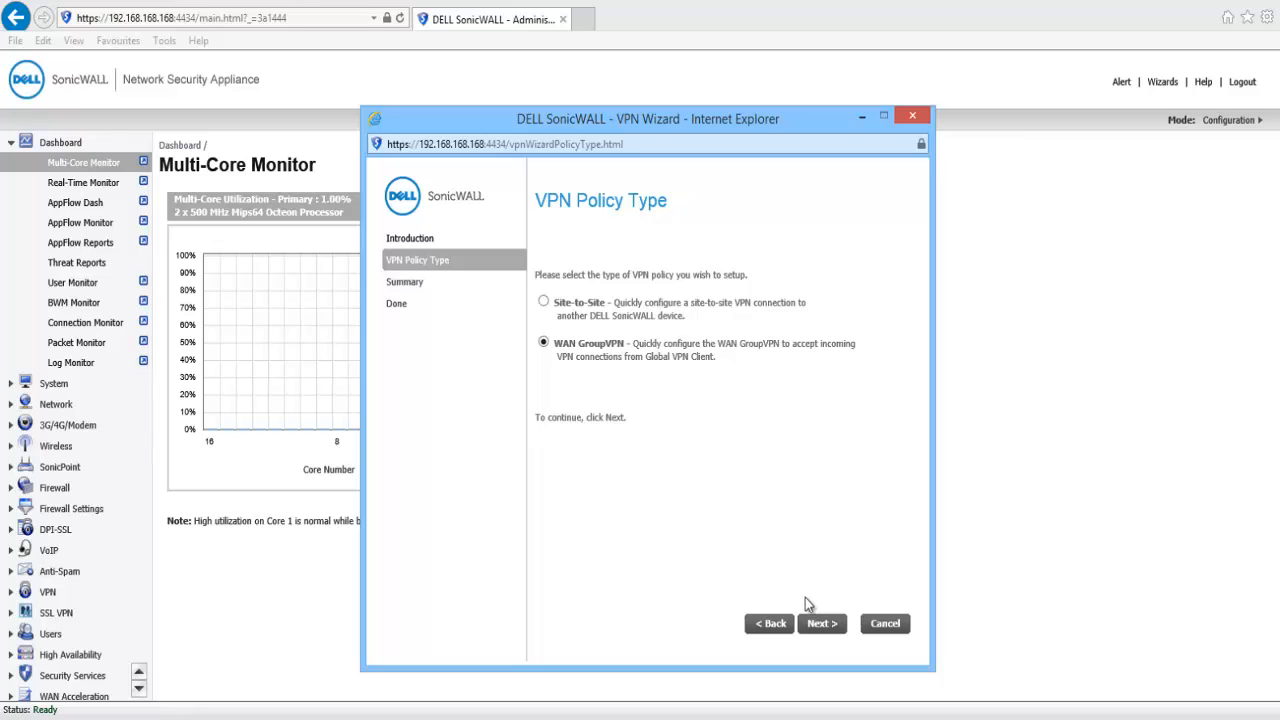
click(813, 625)
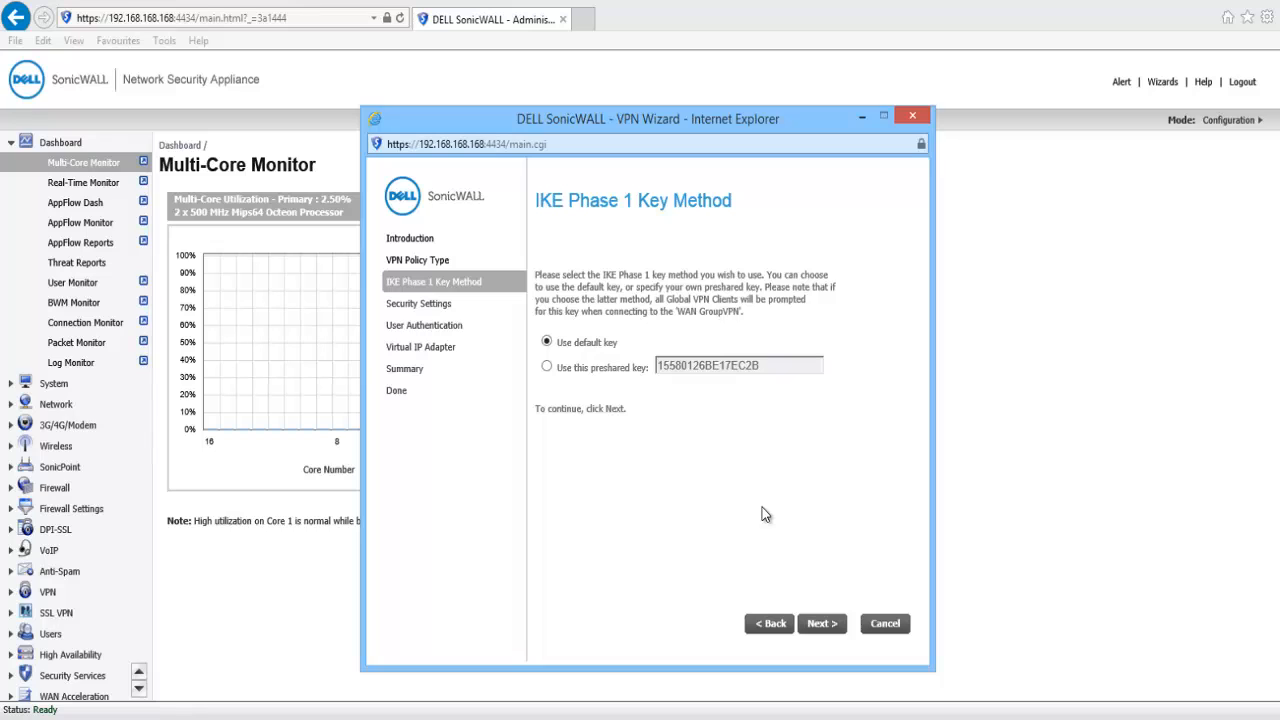
Replace the default preshared key with a custom key and advance to security settings.
click(546, 366)
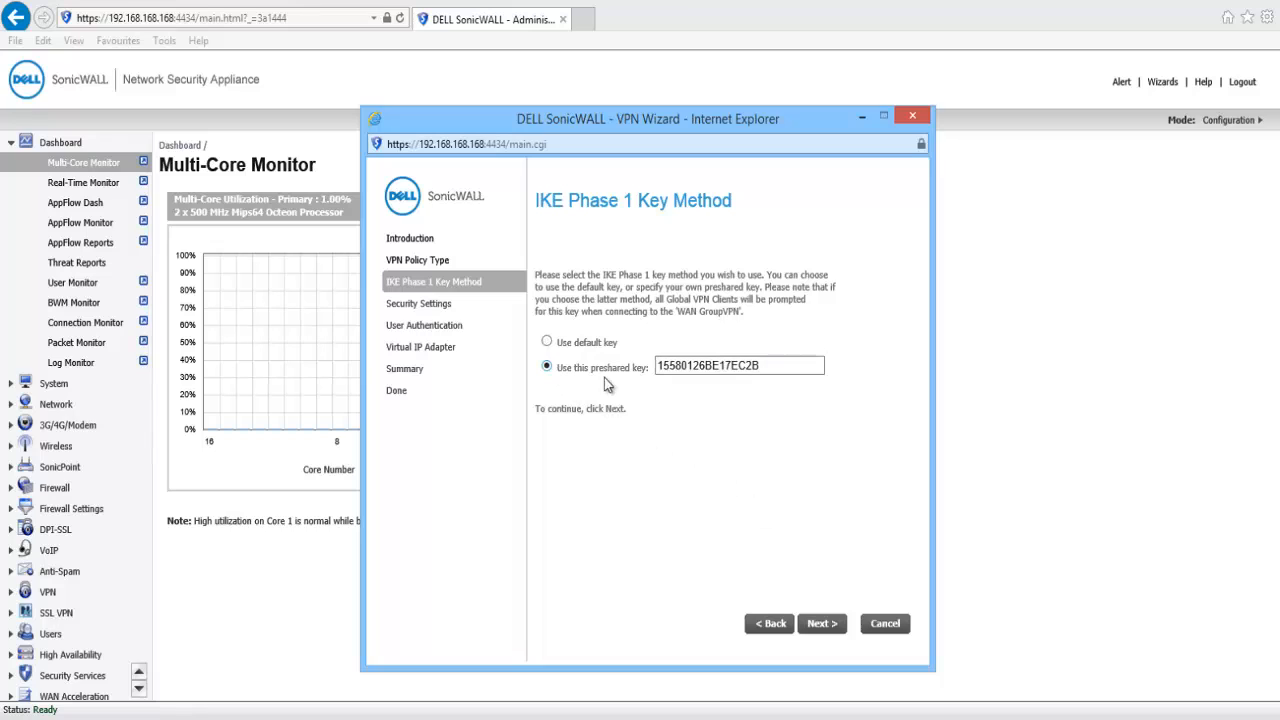
drag(757, 365, 535, 342)
key(BackSpace)
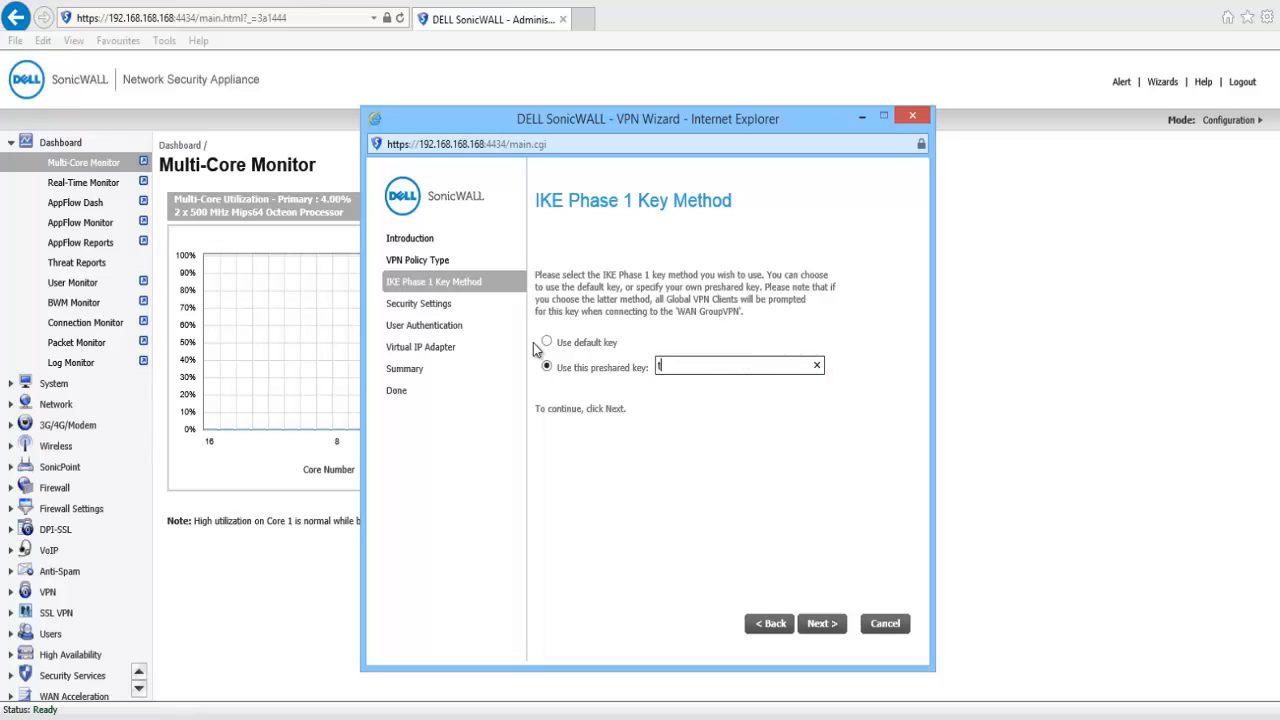
text(test1234)
click(811, 622)
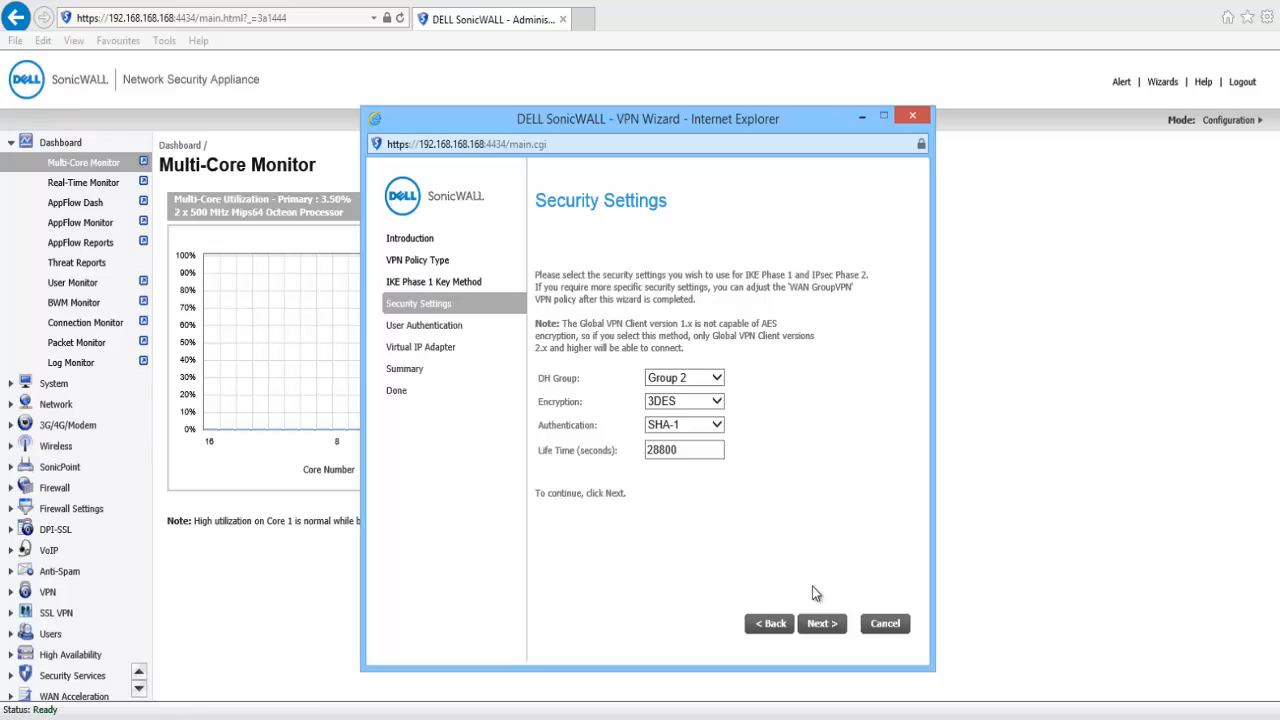
Accept 3DES/SHA-1 security and keep user authentication enabled against the Trusted Users group.
click(818, 624)
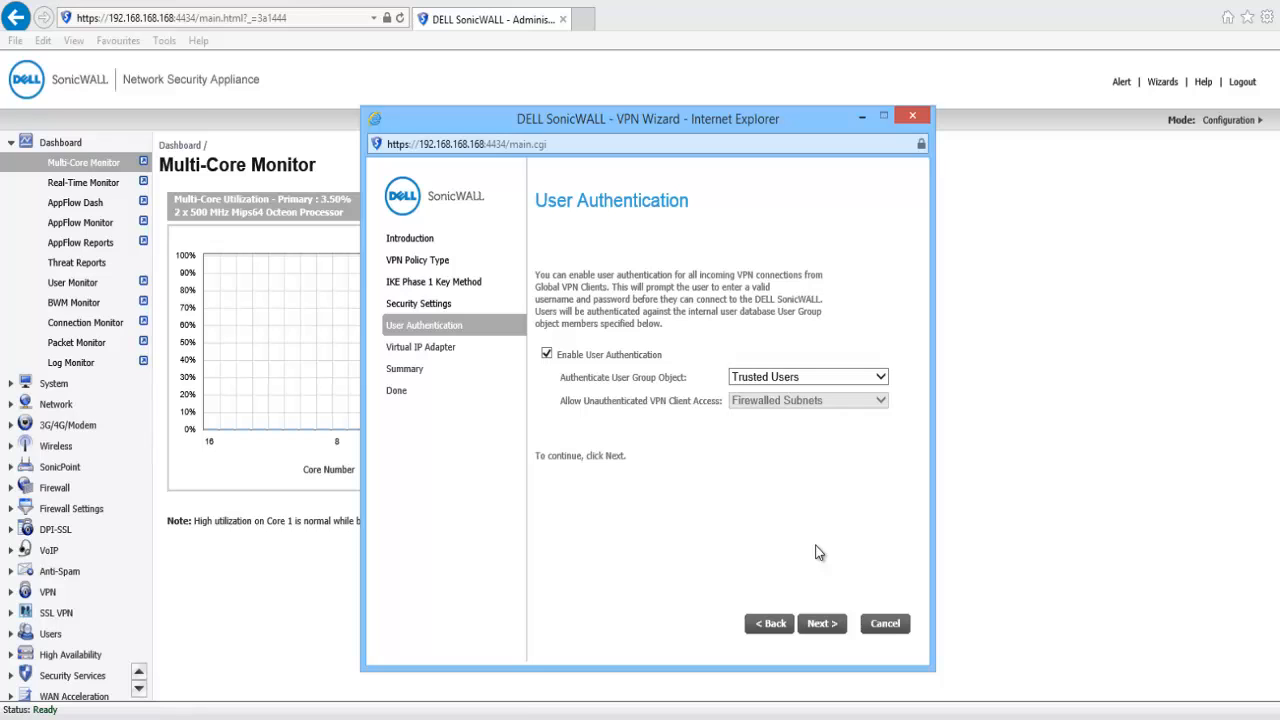
click(547, 355)
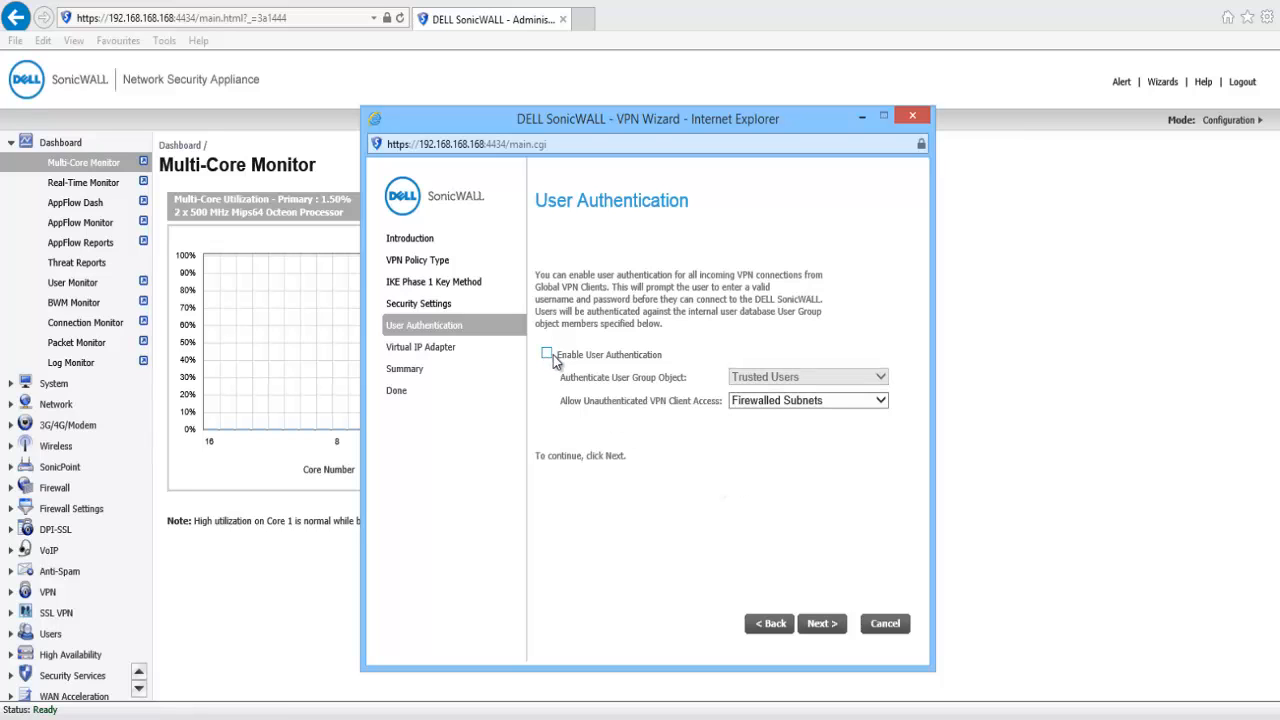
click(795, 400)
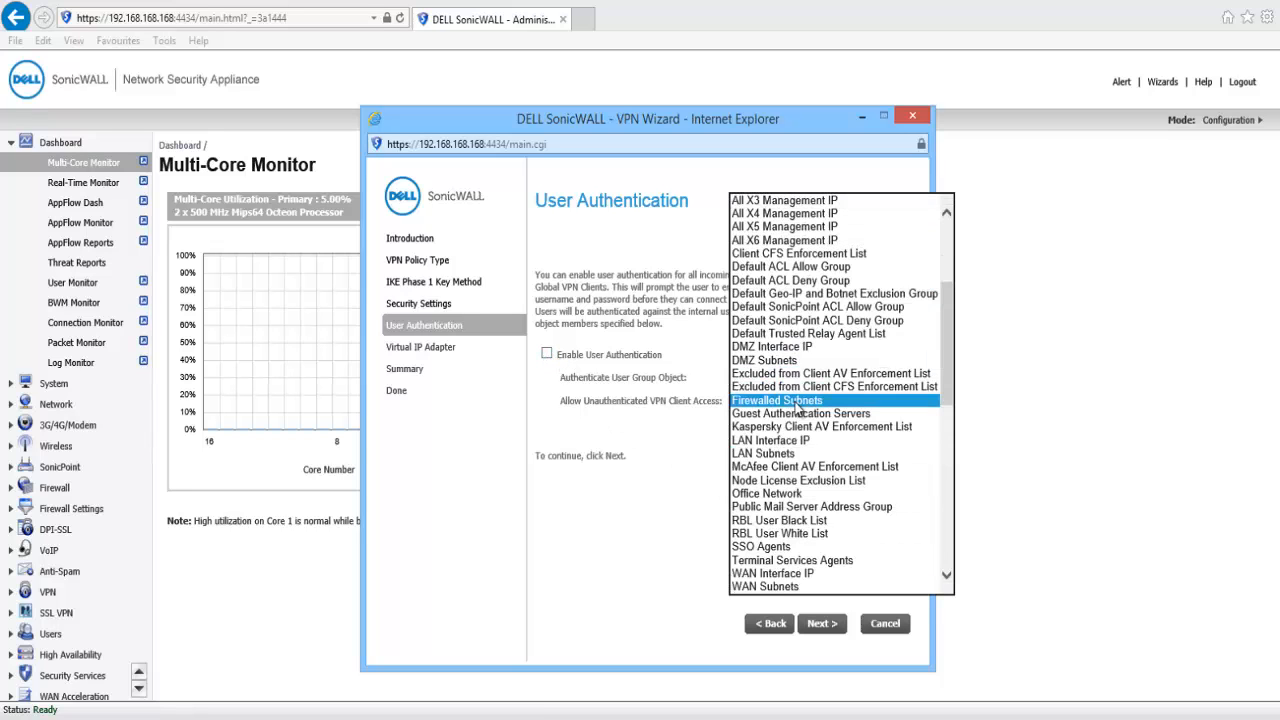
click(797, 403)
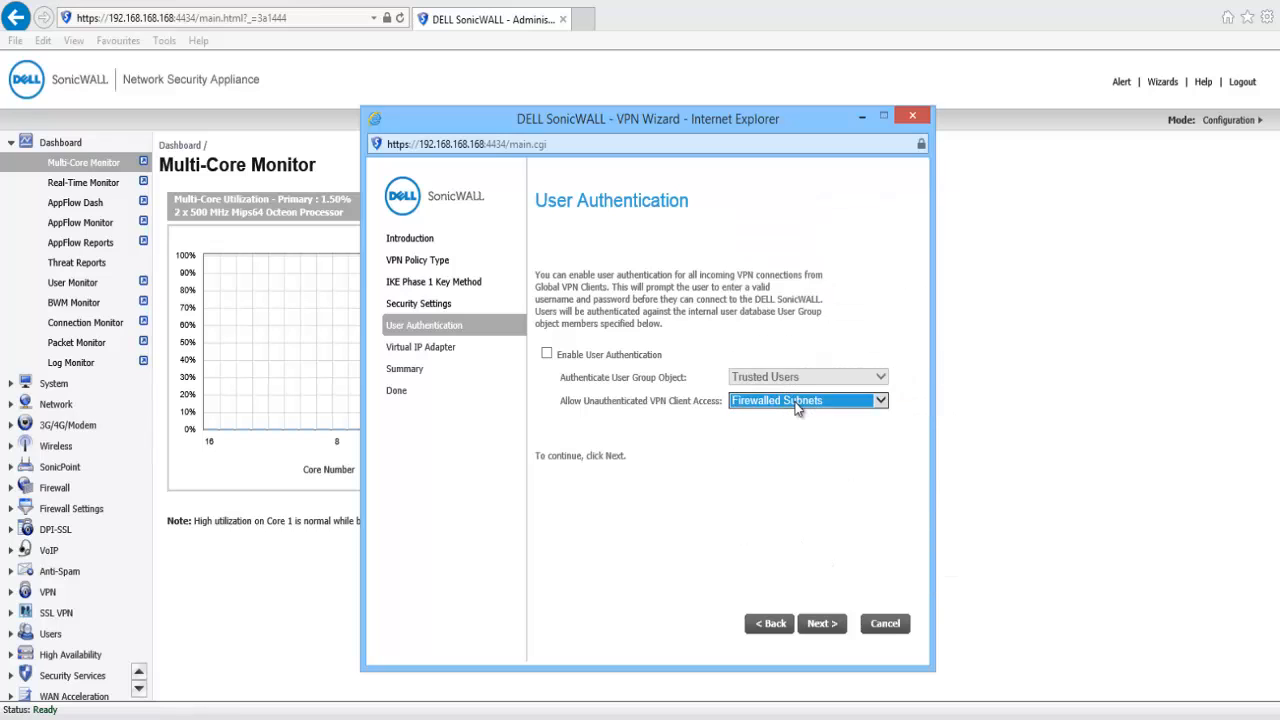
click(693, 415)
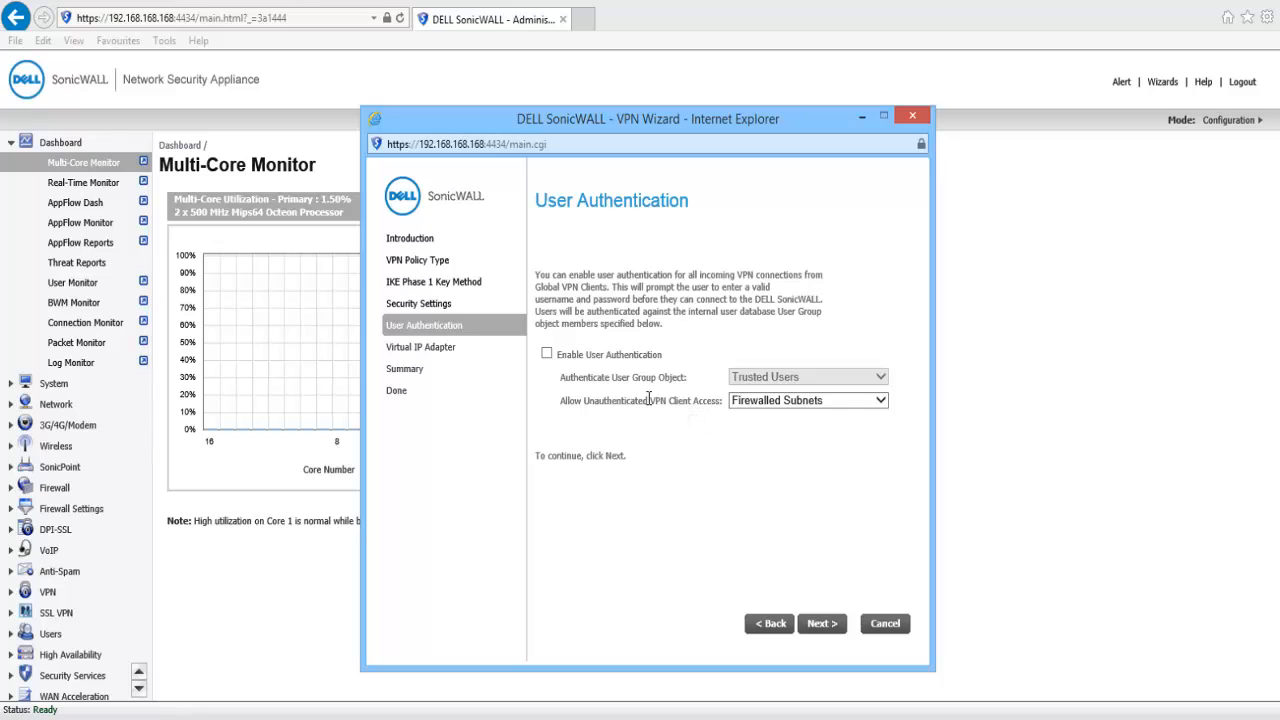
click(547, 354)
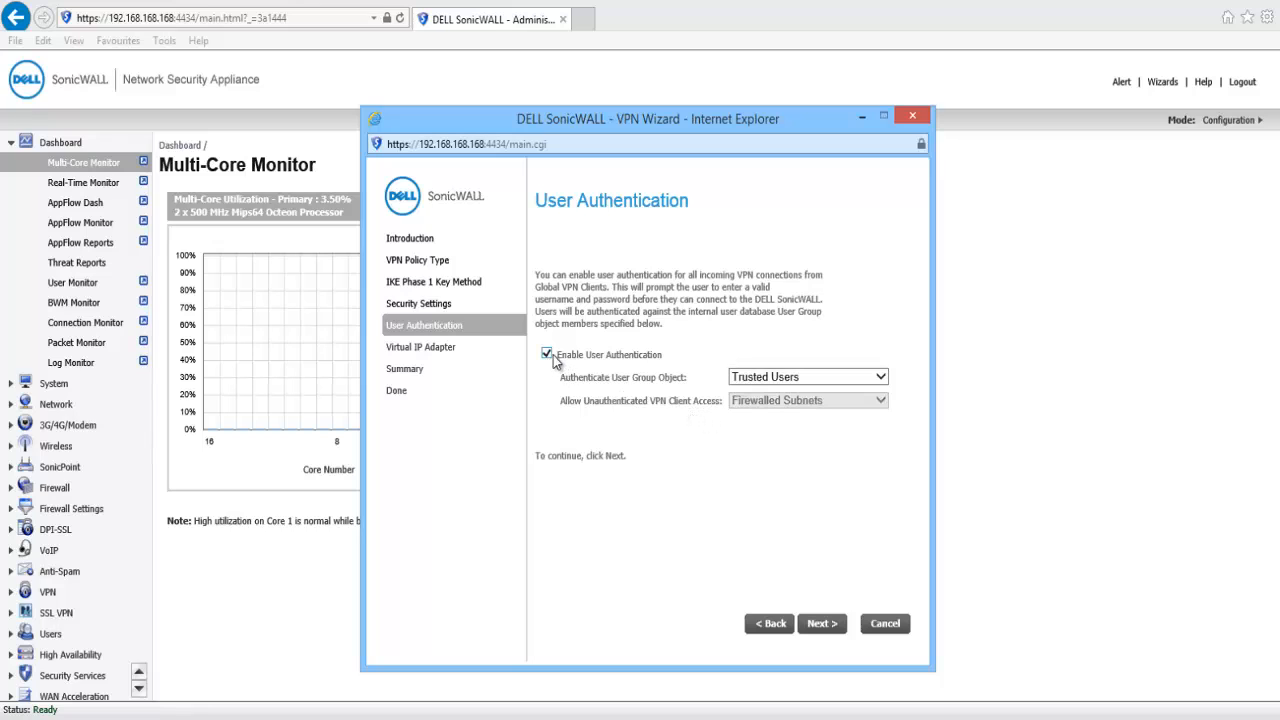
click(760, 381)
click(760, 378)
click(821, 624)
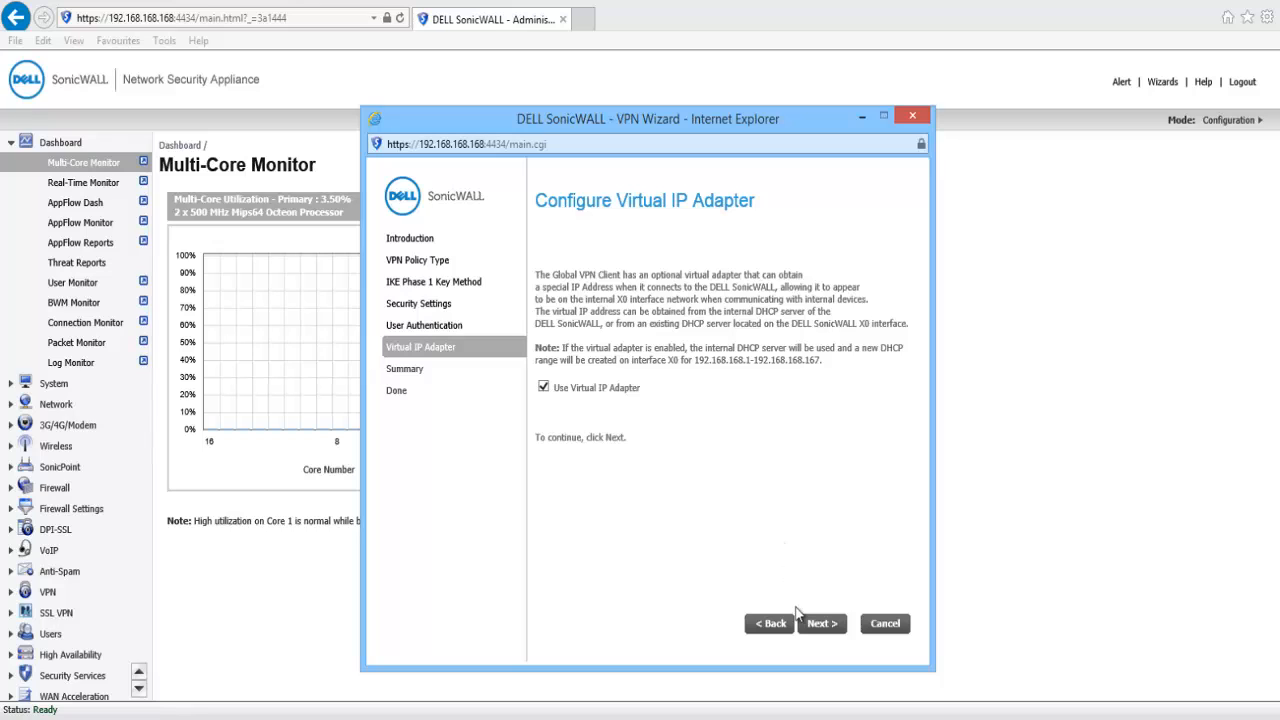
Keep the virtual IP adapter enabled, apply the WAN GroupVPN configuration, and close the wizard.
click(820, 623)
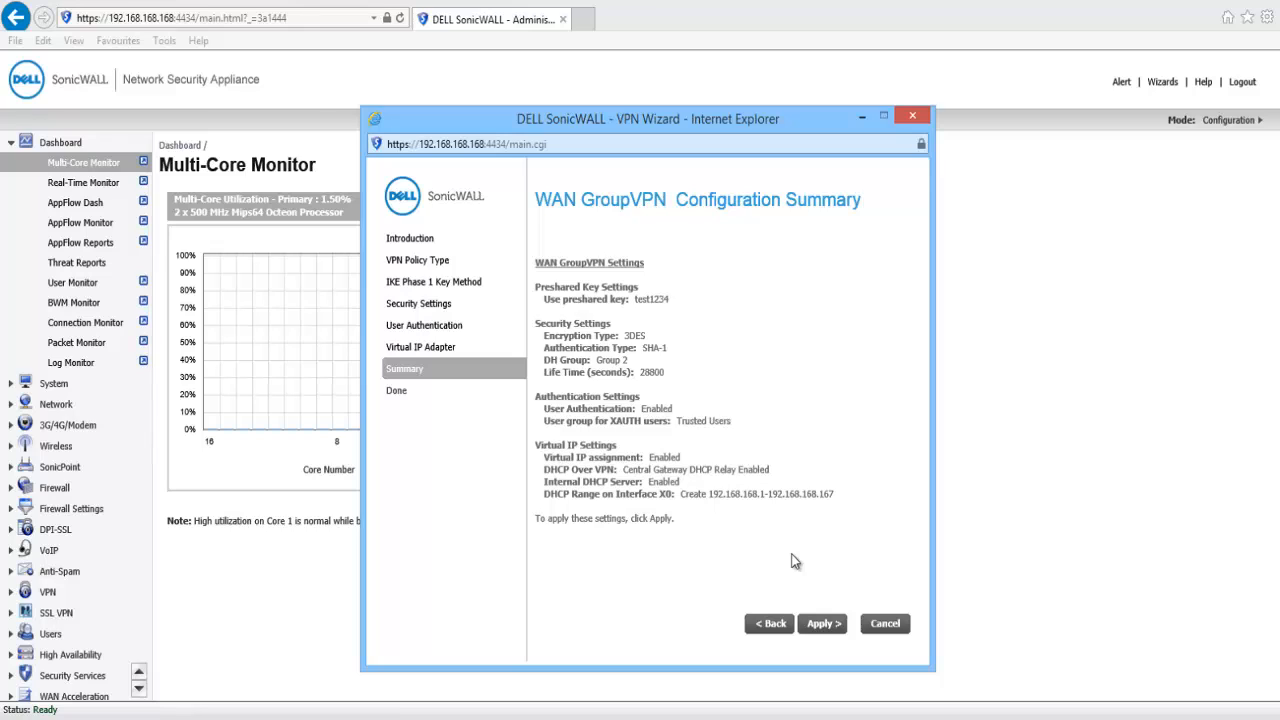
click(818, 623)
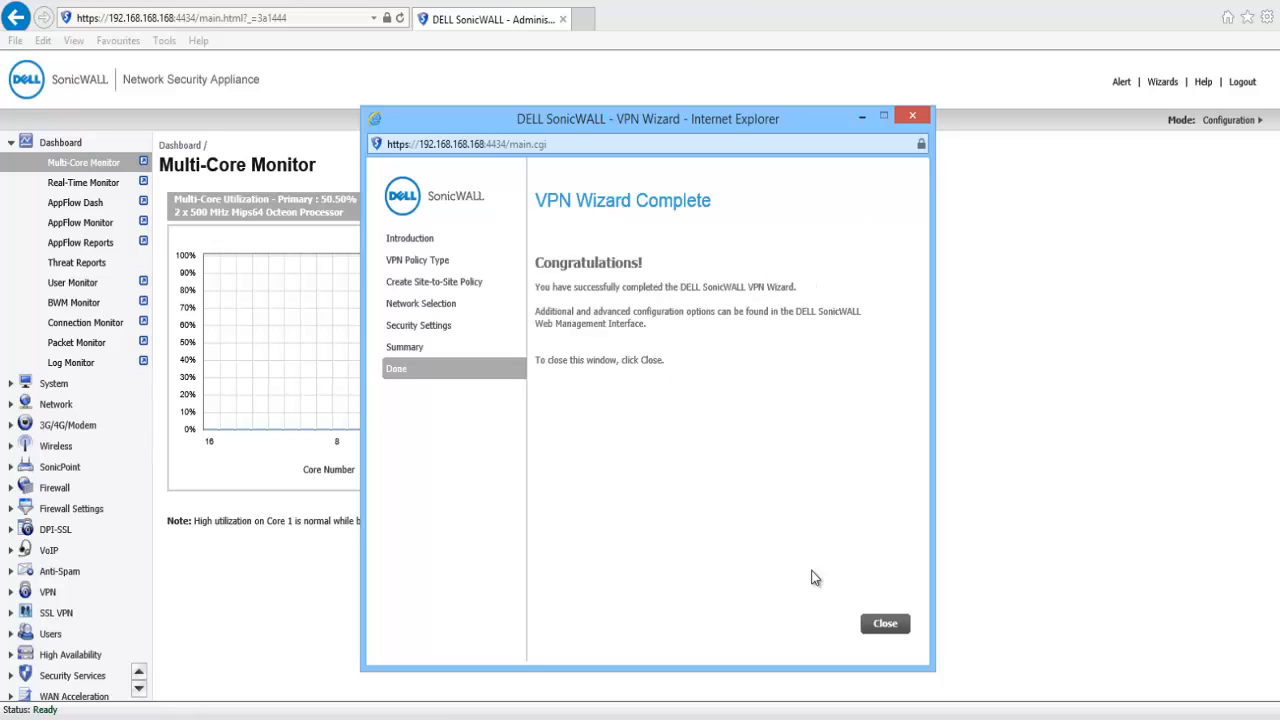
click(875, 624)
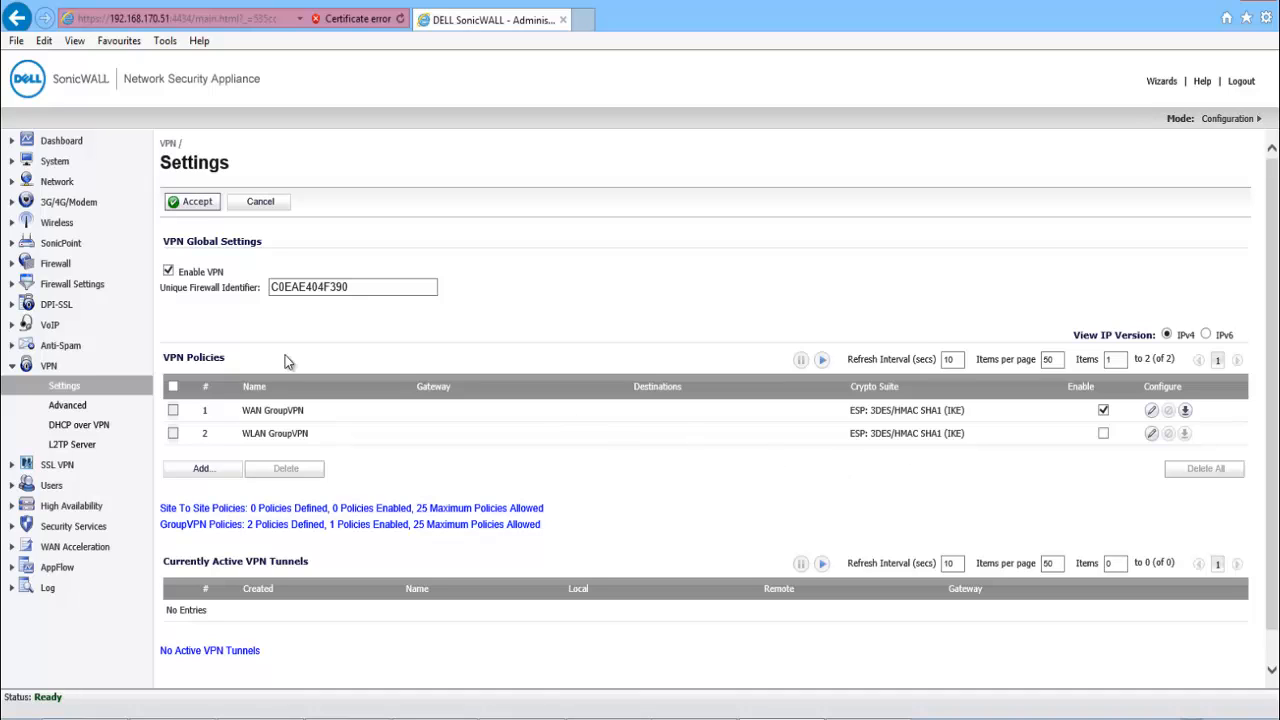
Add a dynamic DHCP range pre-populated from interface X0, covering 192.168.168.1–192.168.168.167.
click(57, 181)
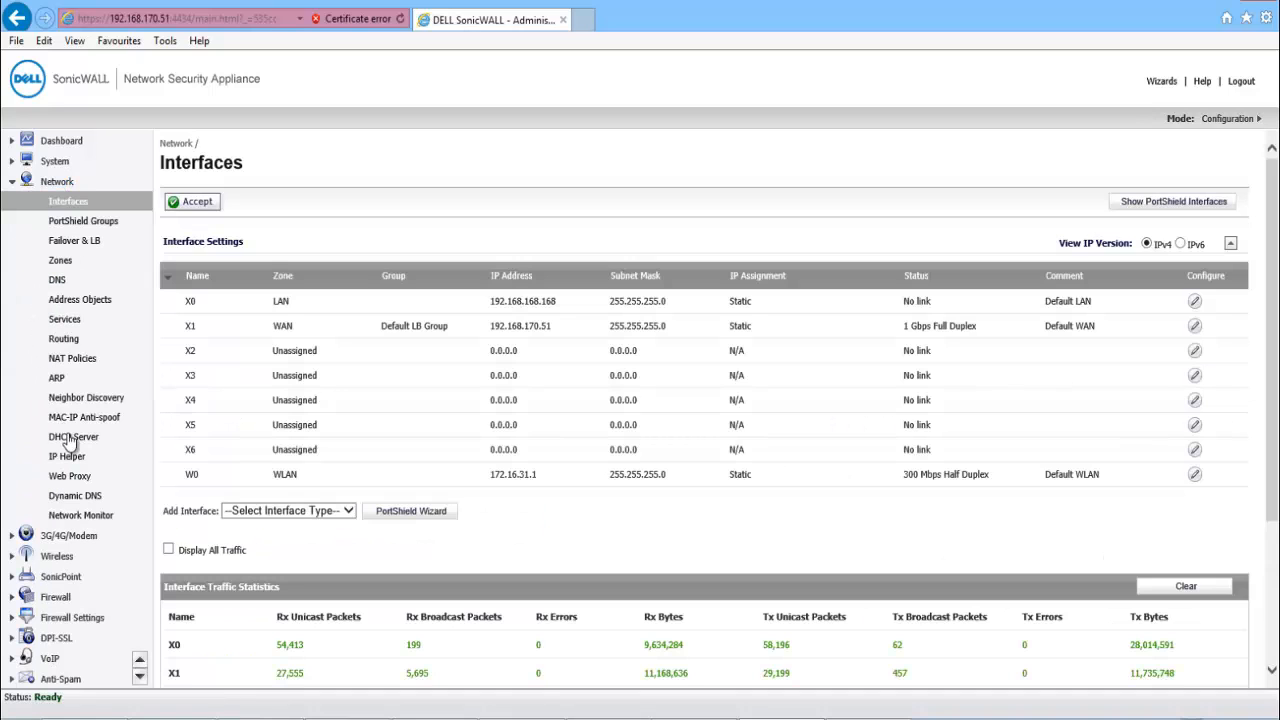
click(72, 437)
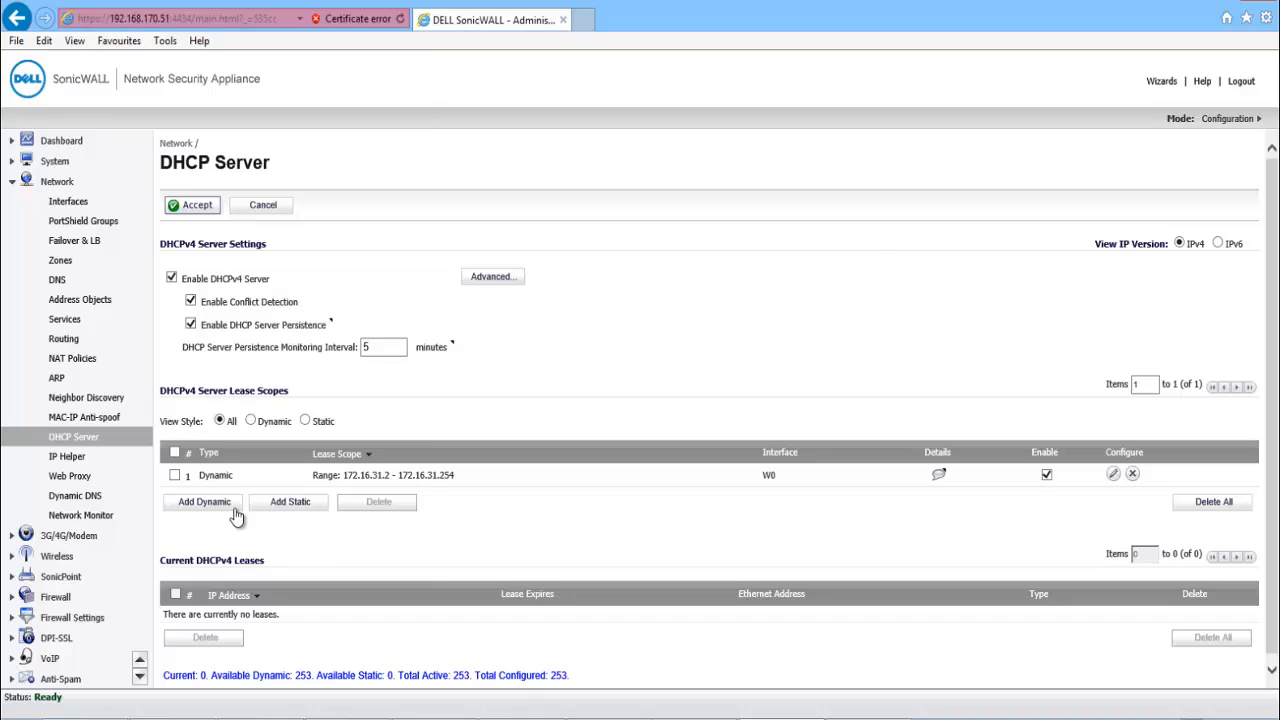
click(205, 502)
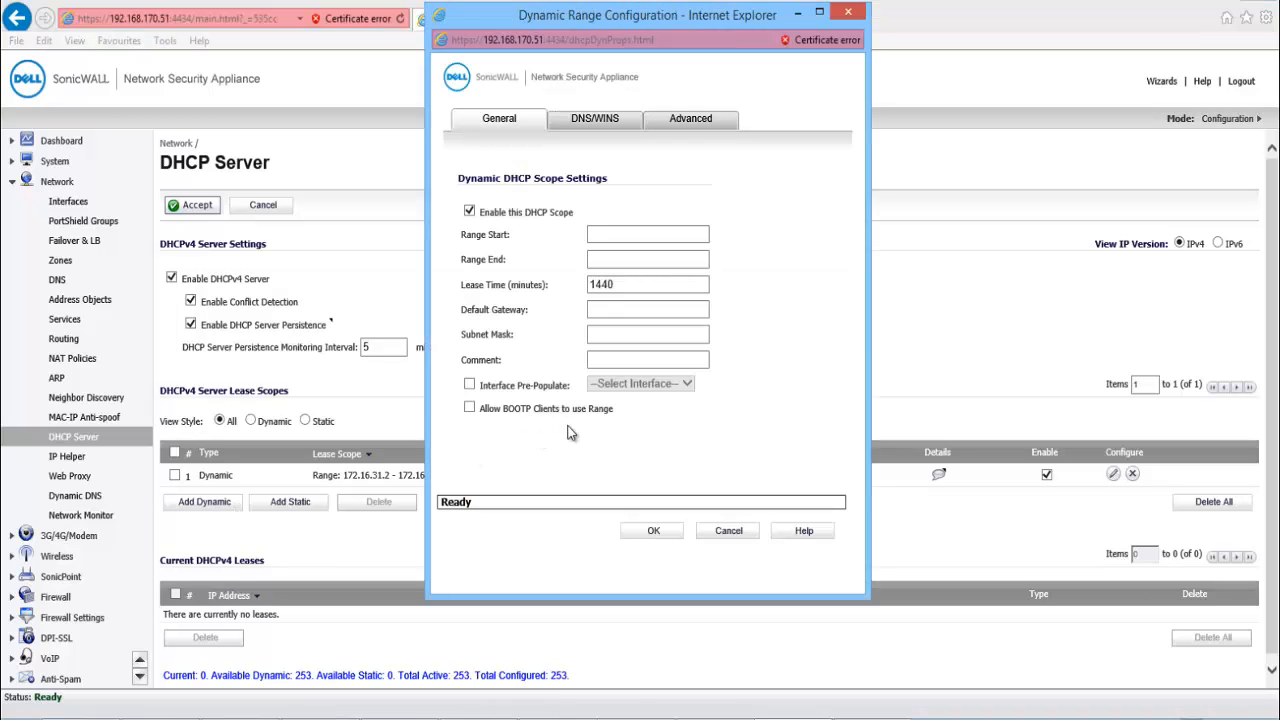
click(470, 385)
click(643, 385)
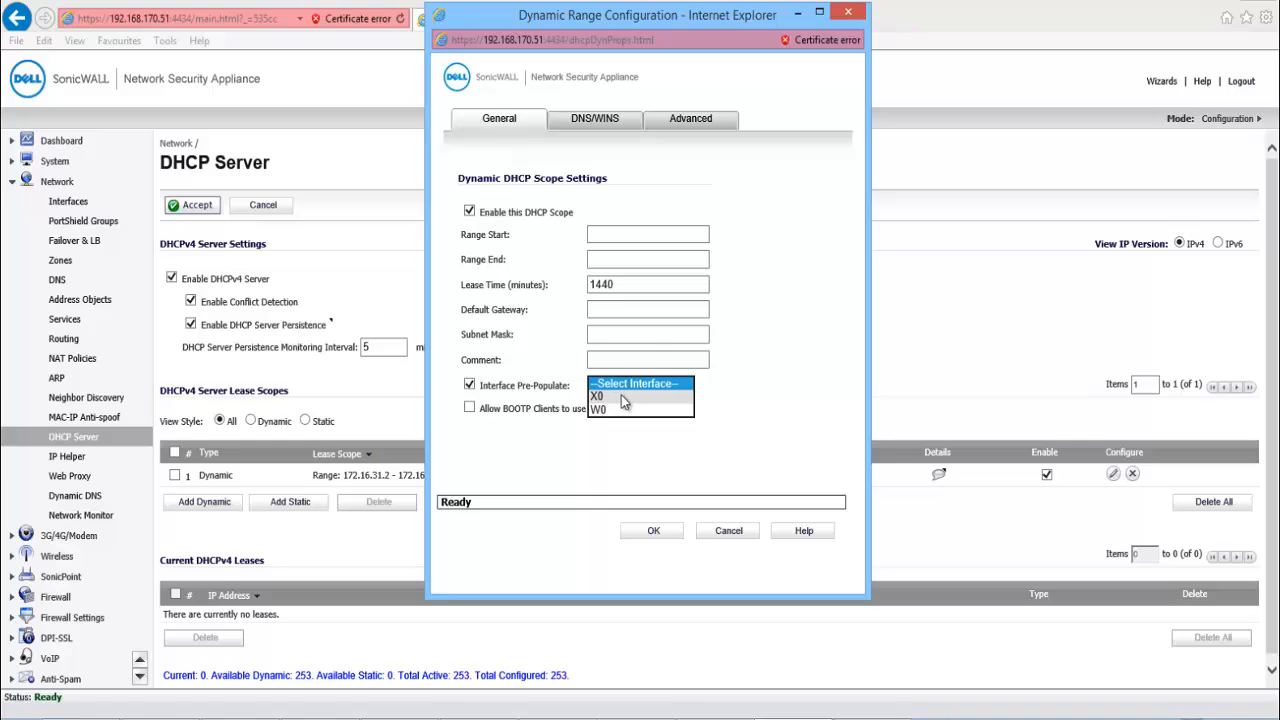
click(621, 396)
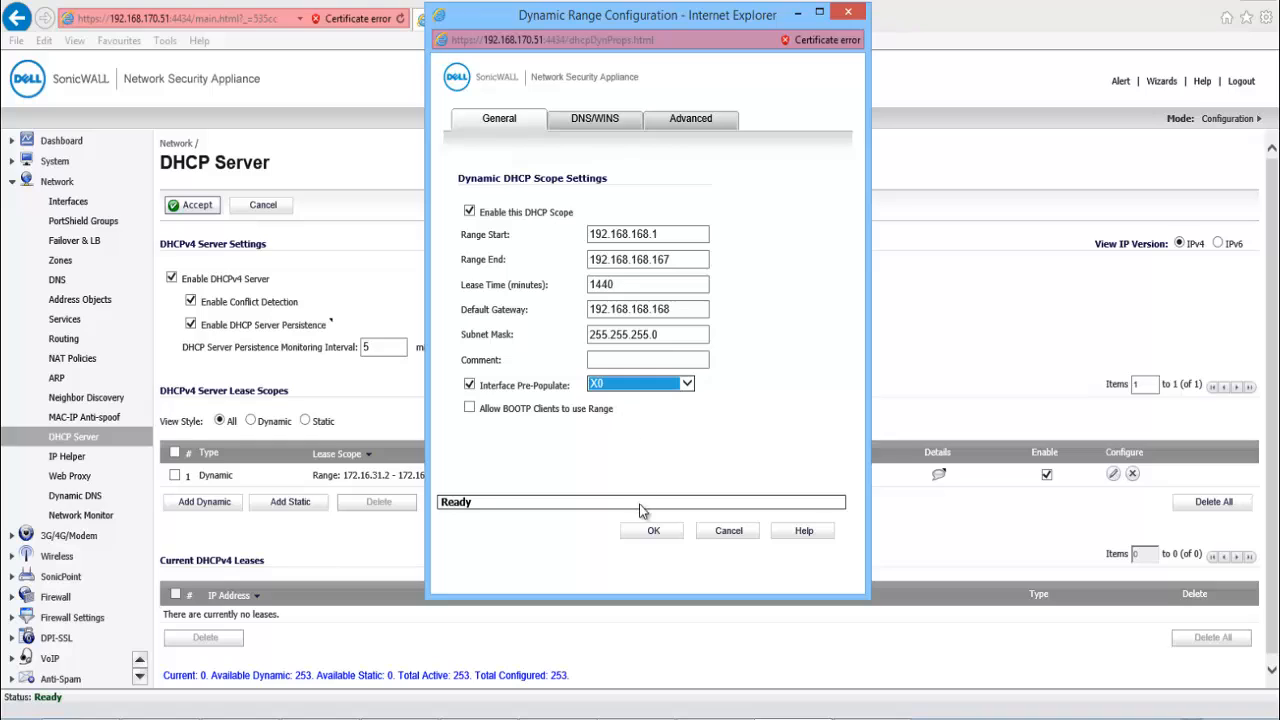
click(647, 531)
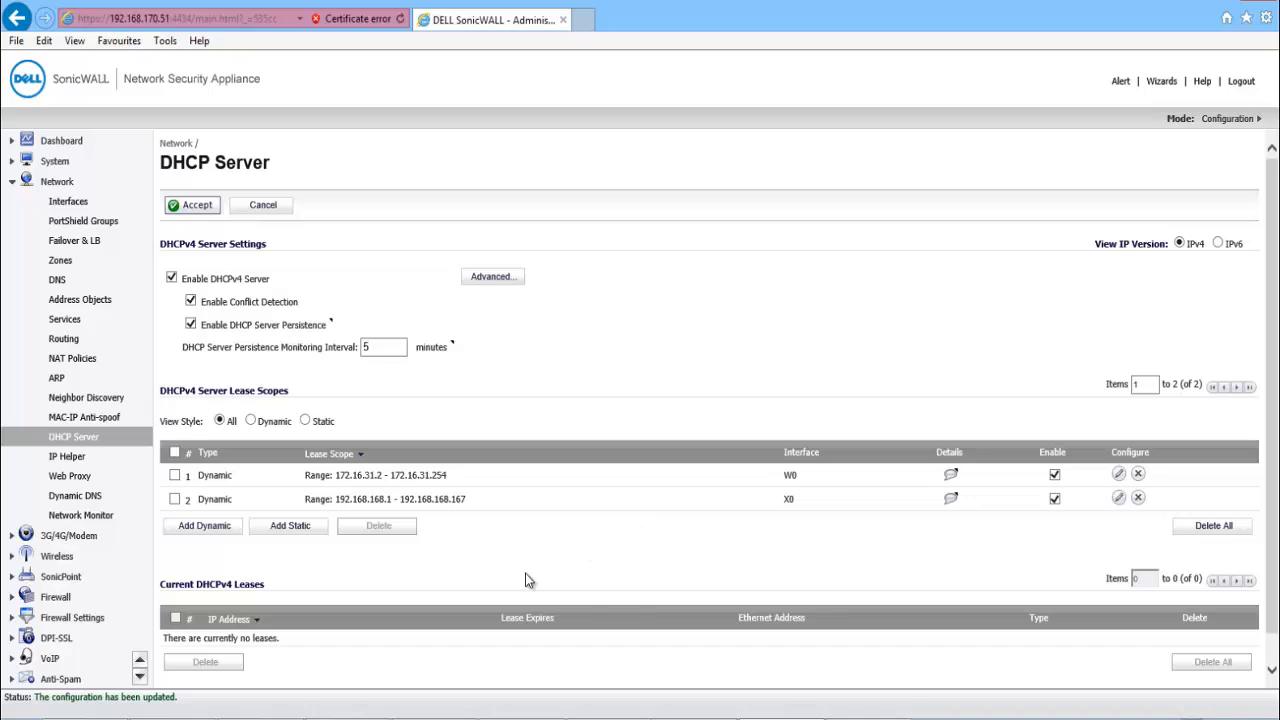
scroll(100, 630, down, 3)
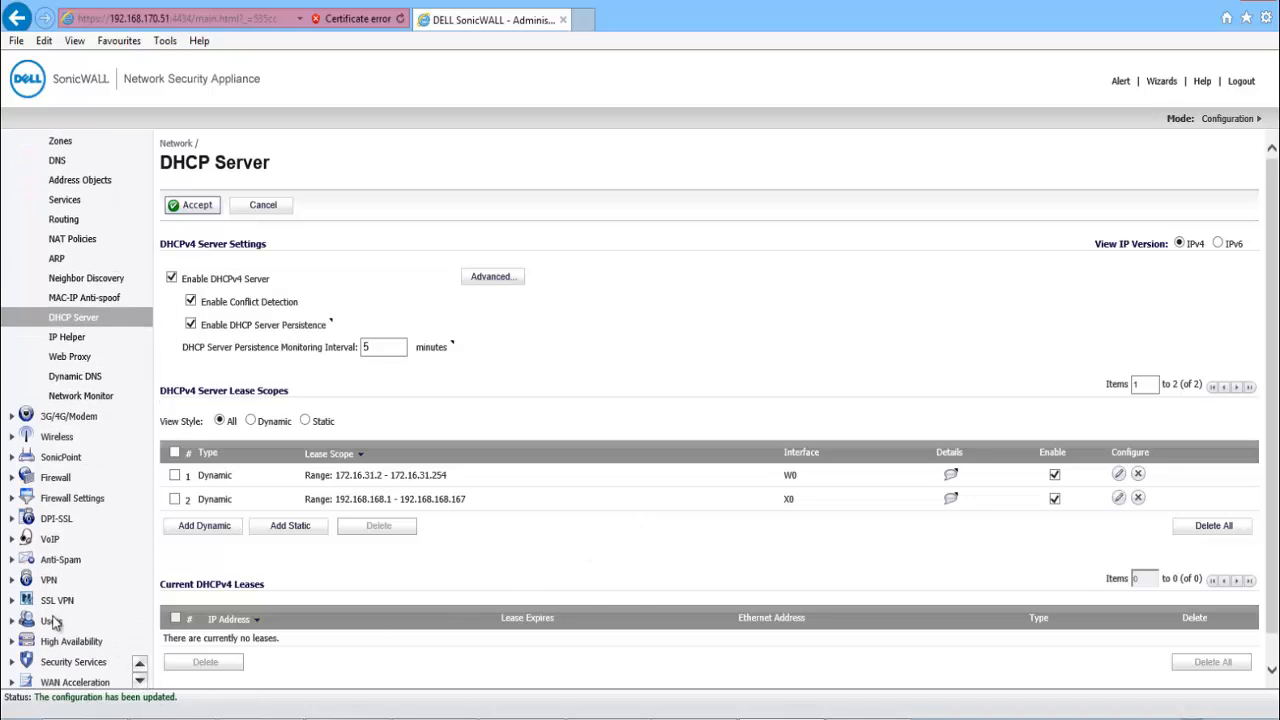
Add a local user named test and enter its password in both password fields.
click(55, 621)
click(68, 346)
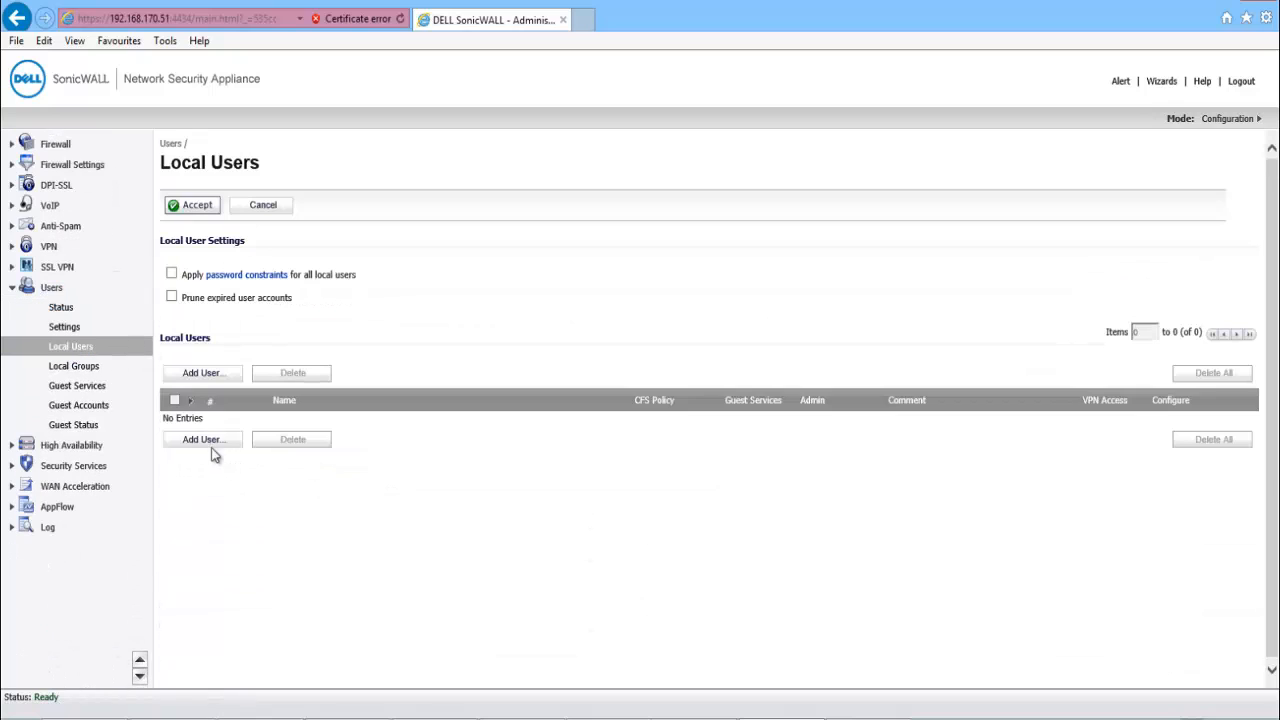
click(212, 441)
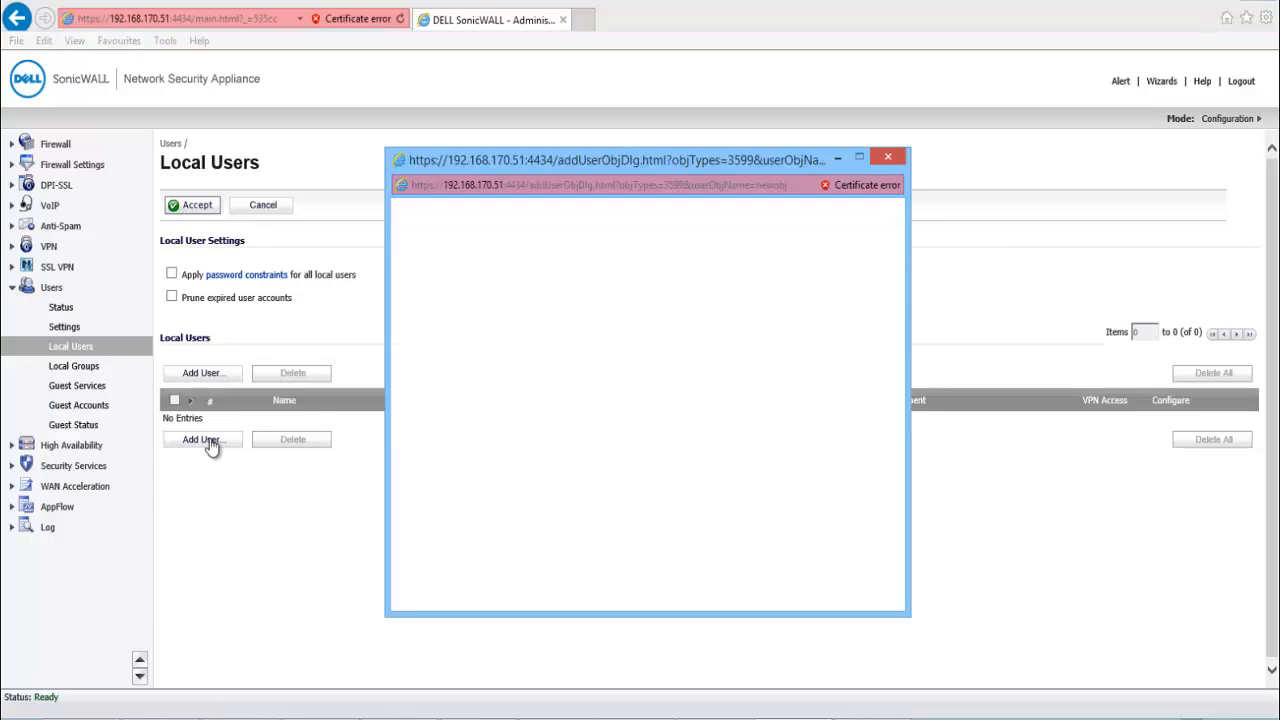
click(574, 358)
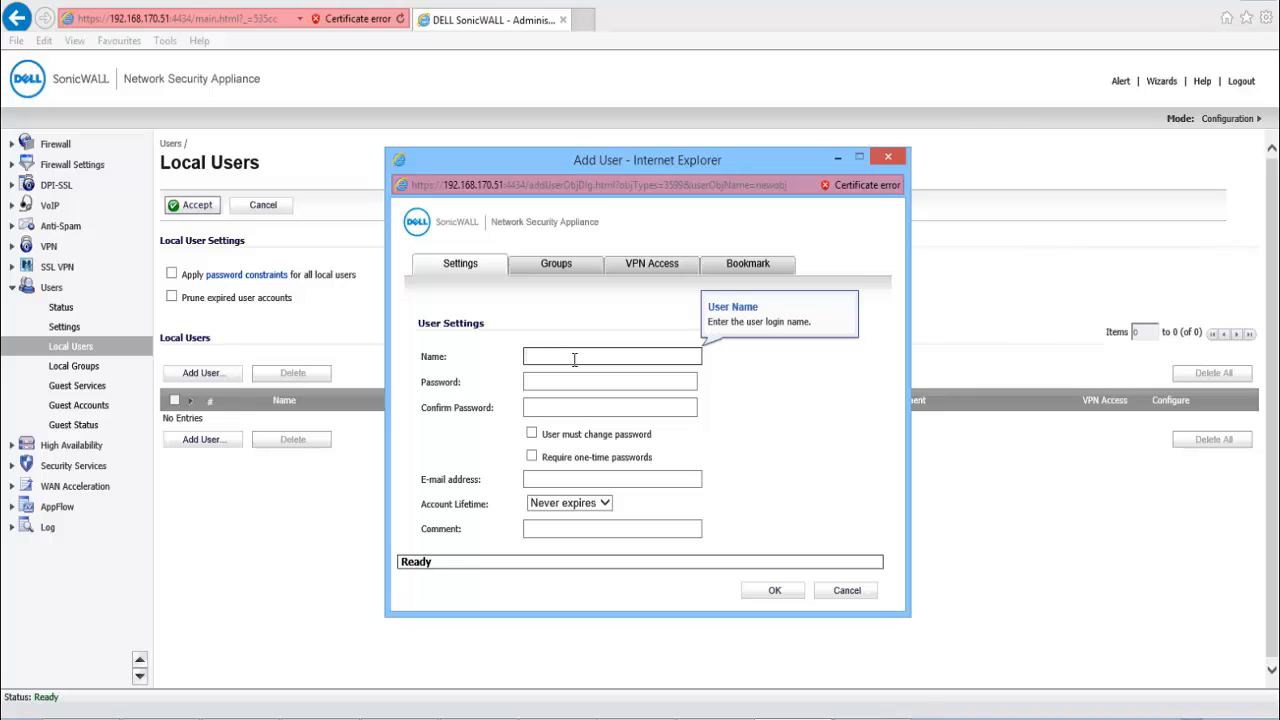
text(test)
key(Tab)
text(test)
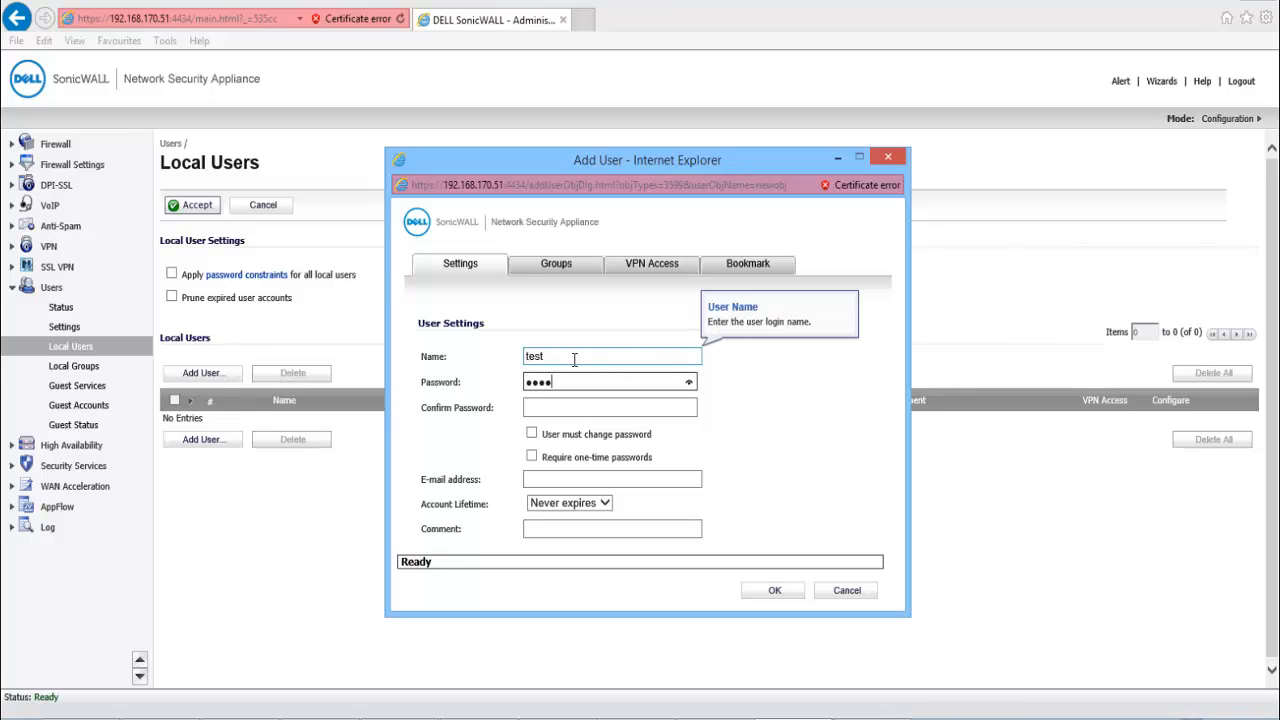
key(Tab)
text(test)
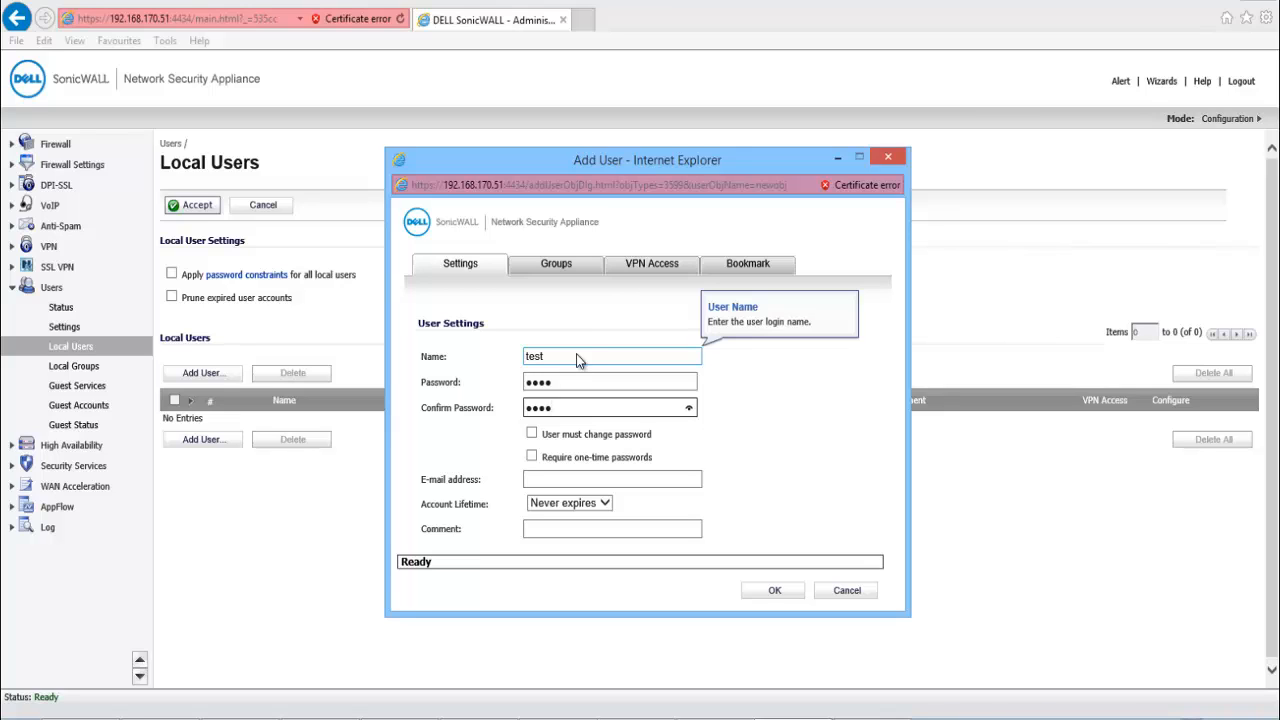
Grant the user VPN access to X0 Subnet and X2 Subnet.
click(651, 264)
scroll(472, 414, down, 10)
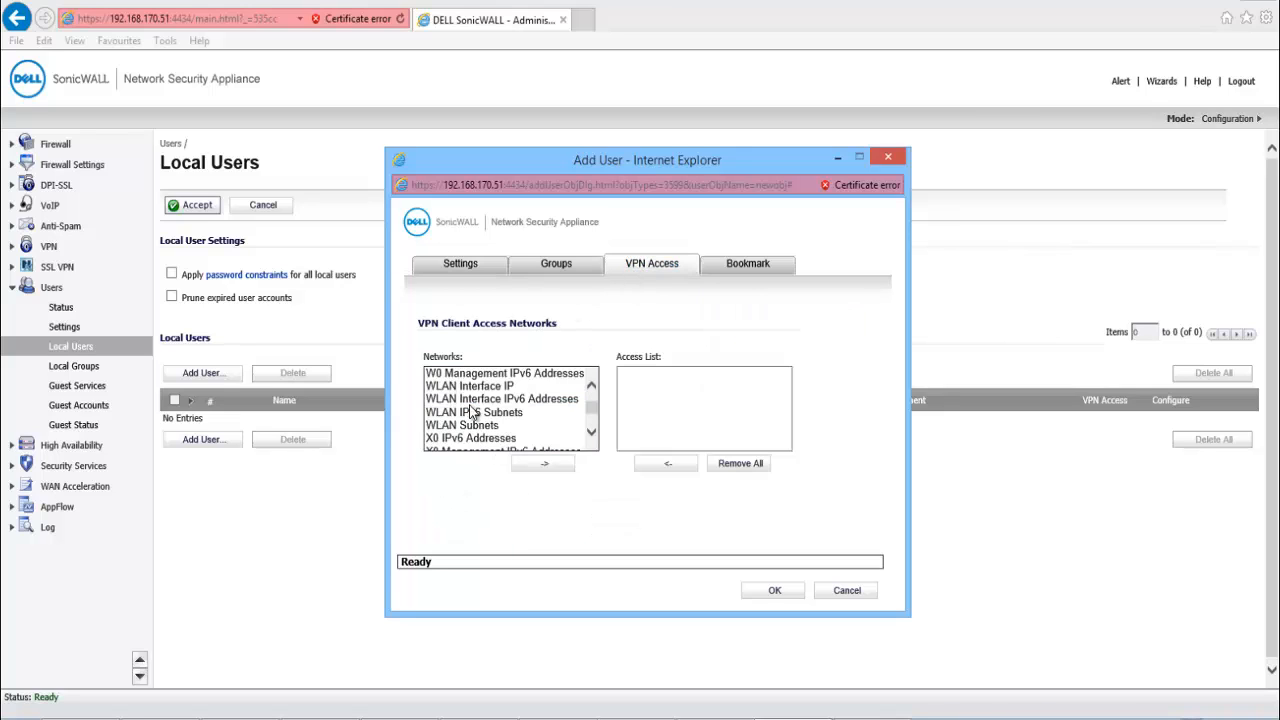
key(x)
key(x)
key(x)
key(x)
key(x)
key(x)
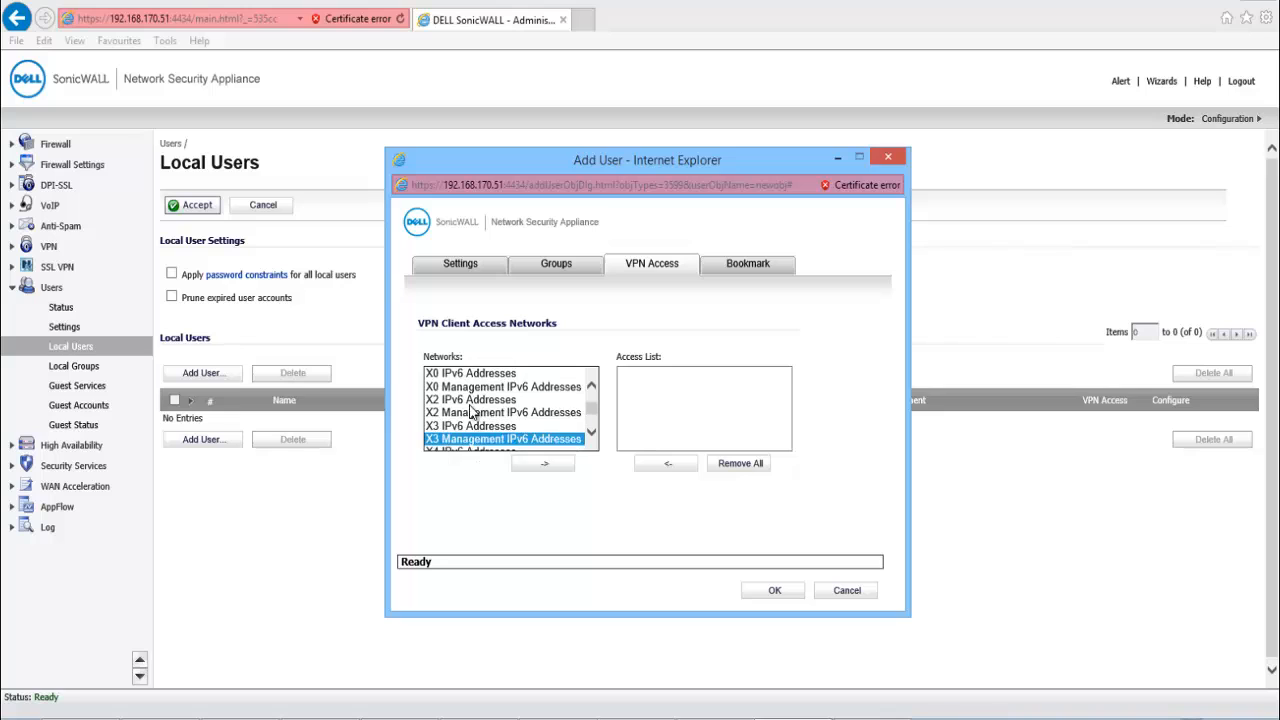
key(x)
key(x)
key(x)
key(x)
key(x)
key(x)
key(x)
key(x)
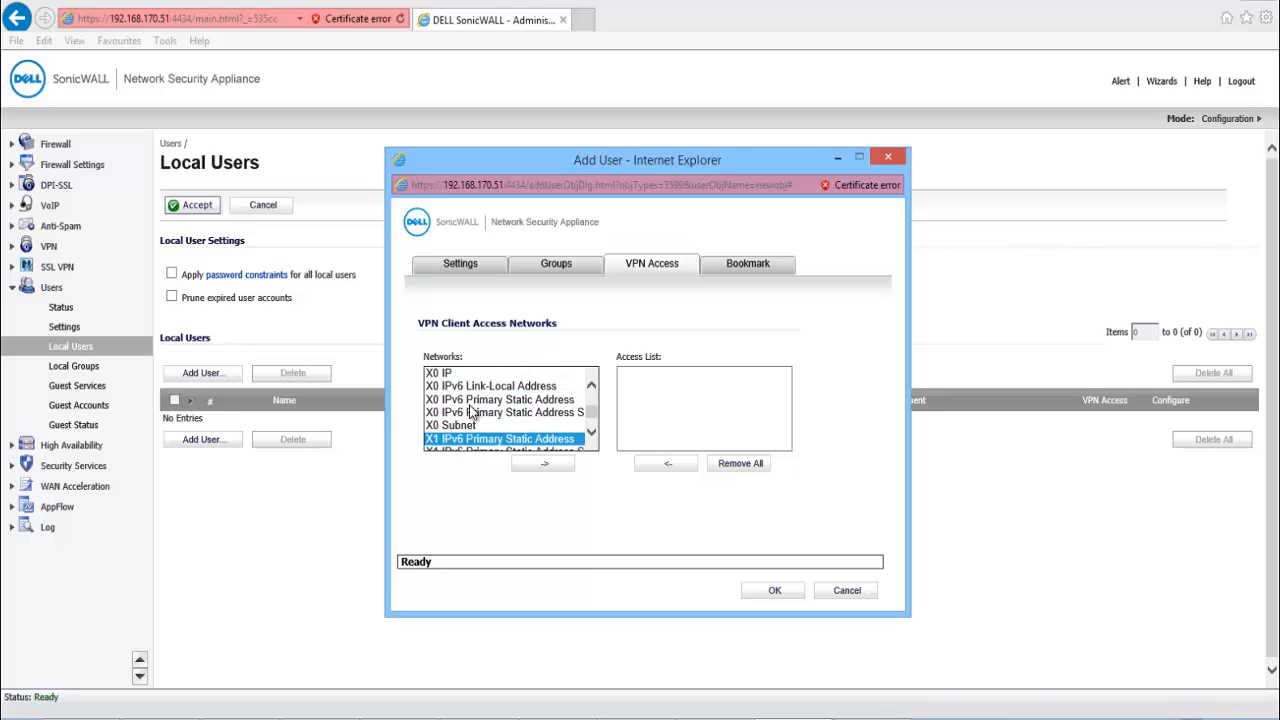
key(Up)
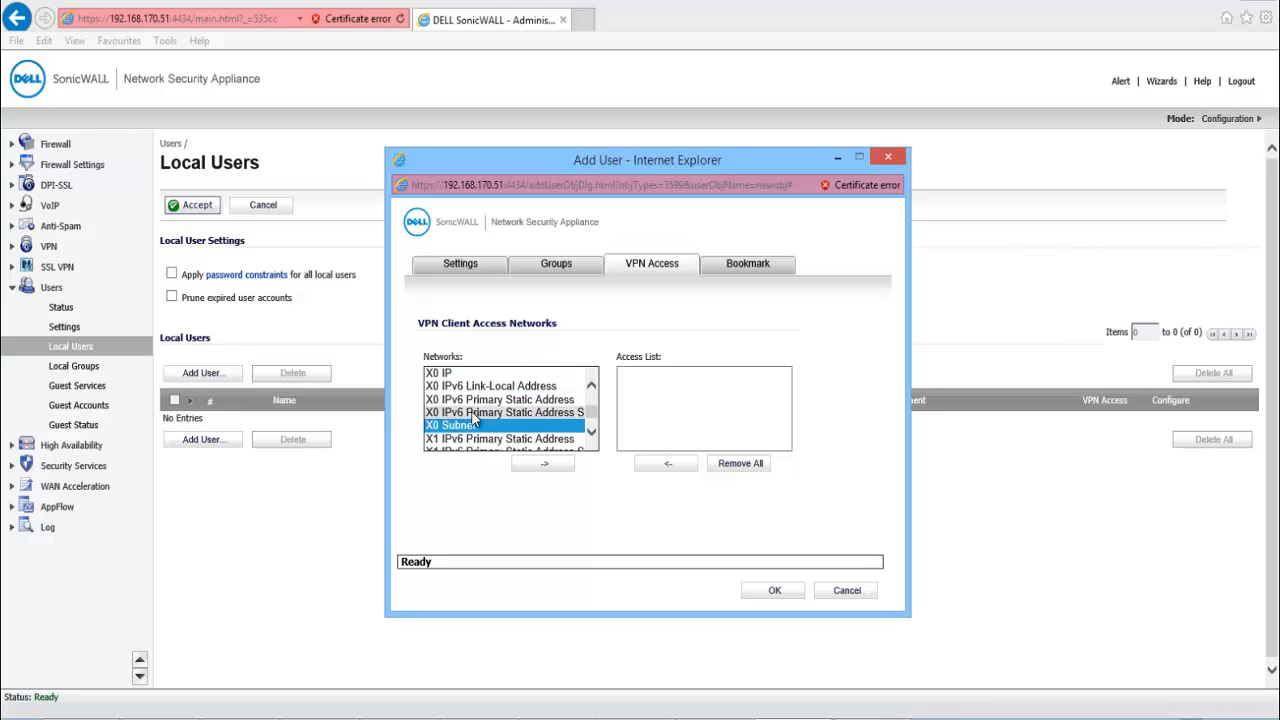
click(591, 432)
click(591, 432)
click(591, 432)
click(591, 432)
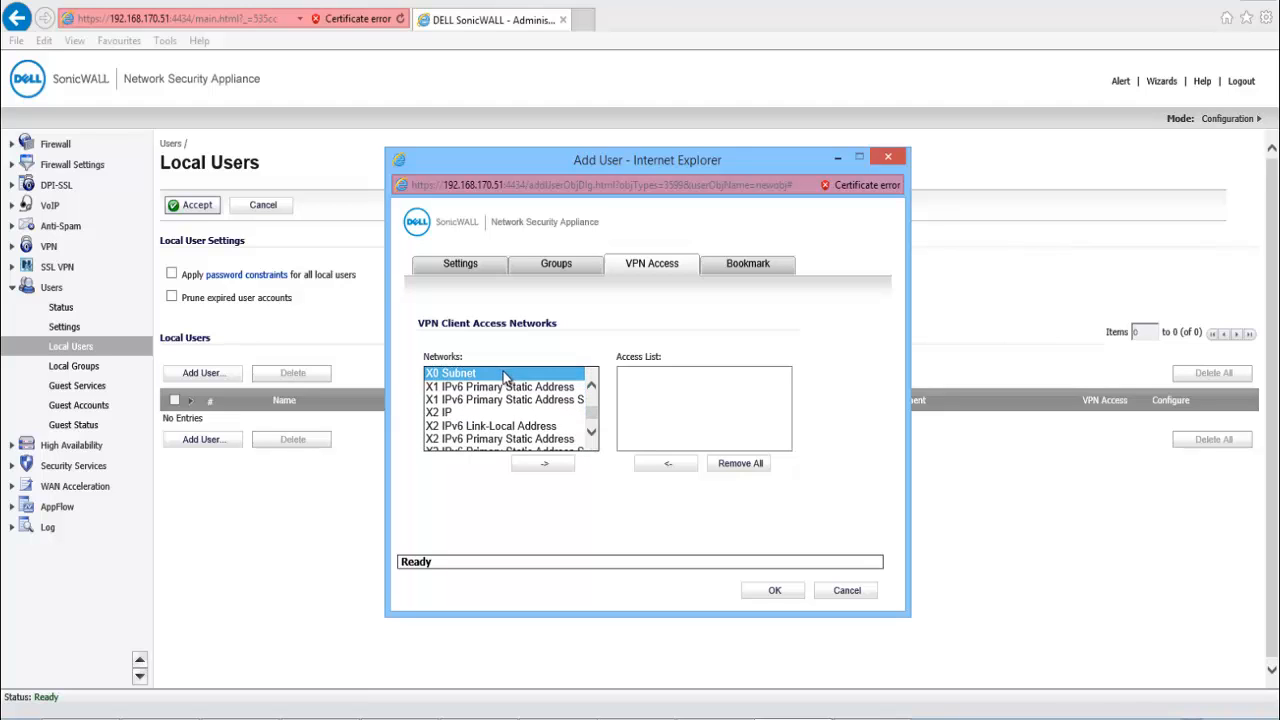
click(527, 466)
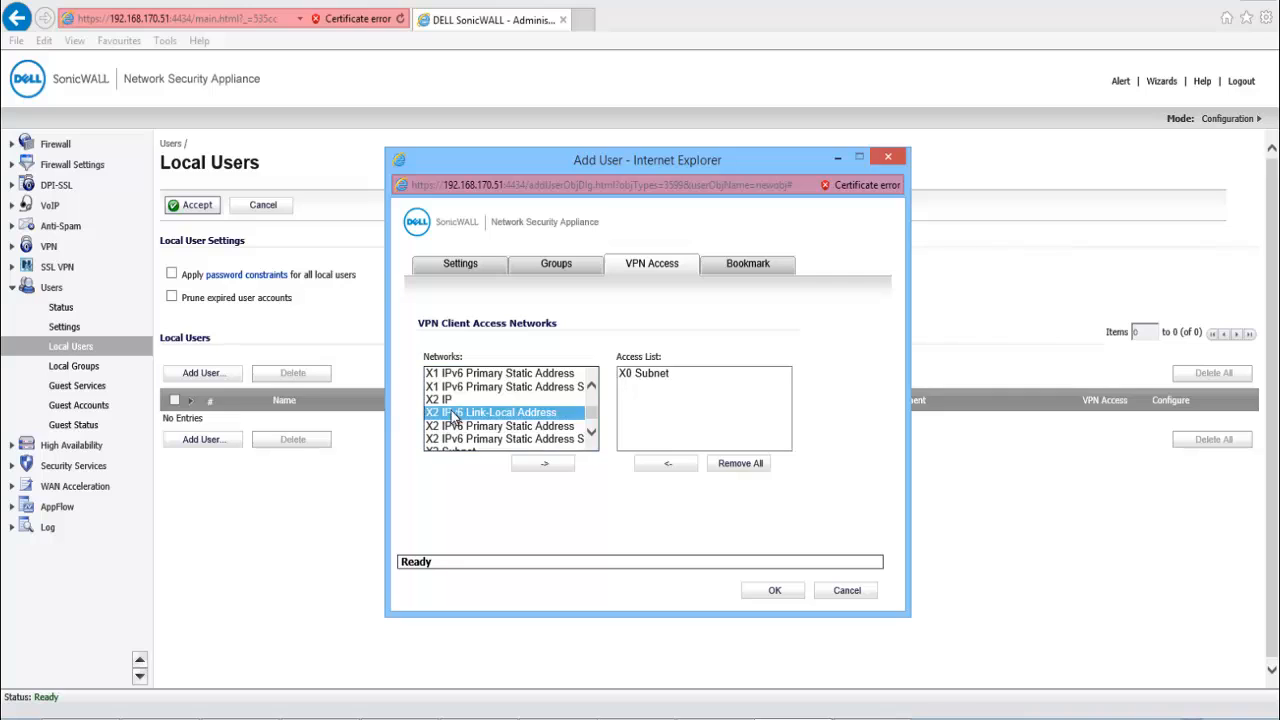
scroll(480, 420, down, 1)
click(470, 412)
click(528, 465)
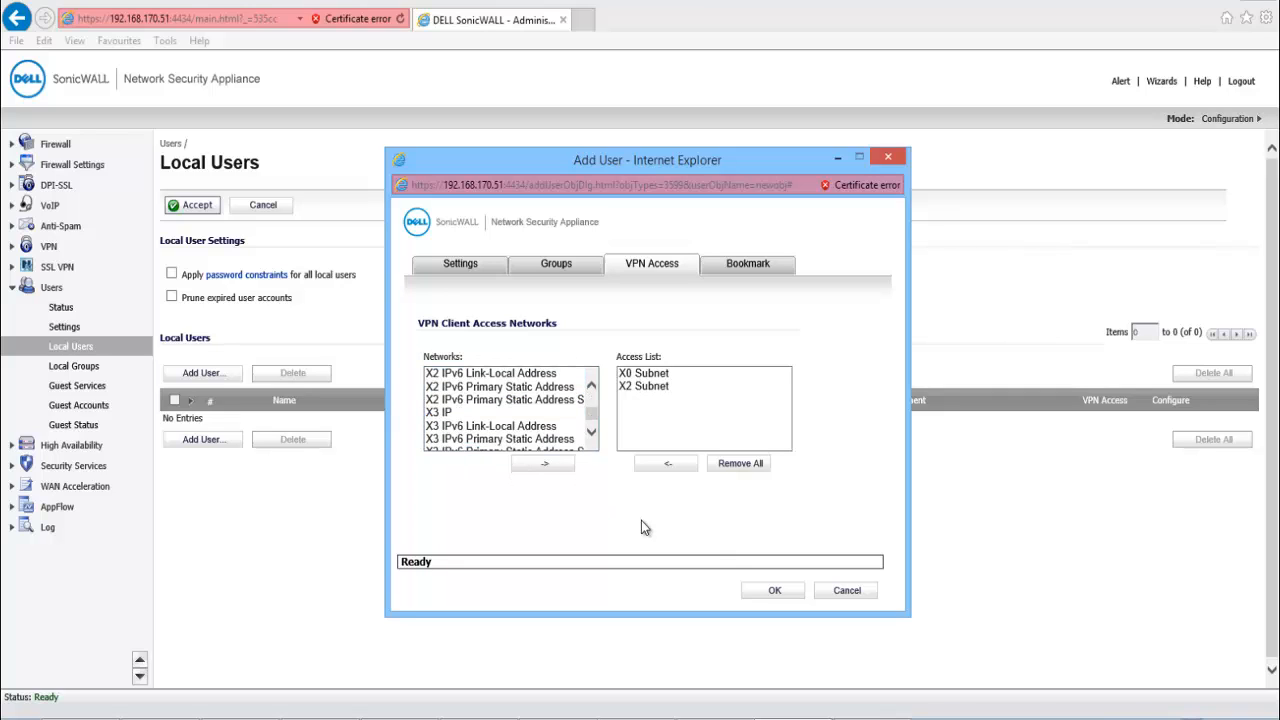
Save the new local user test.
click(753, 591)
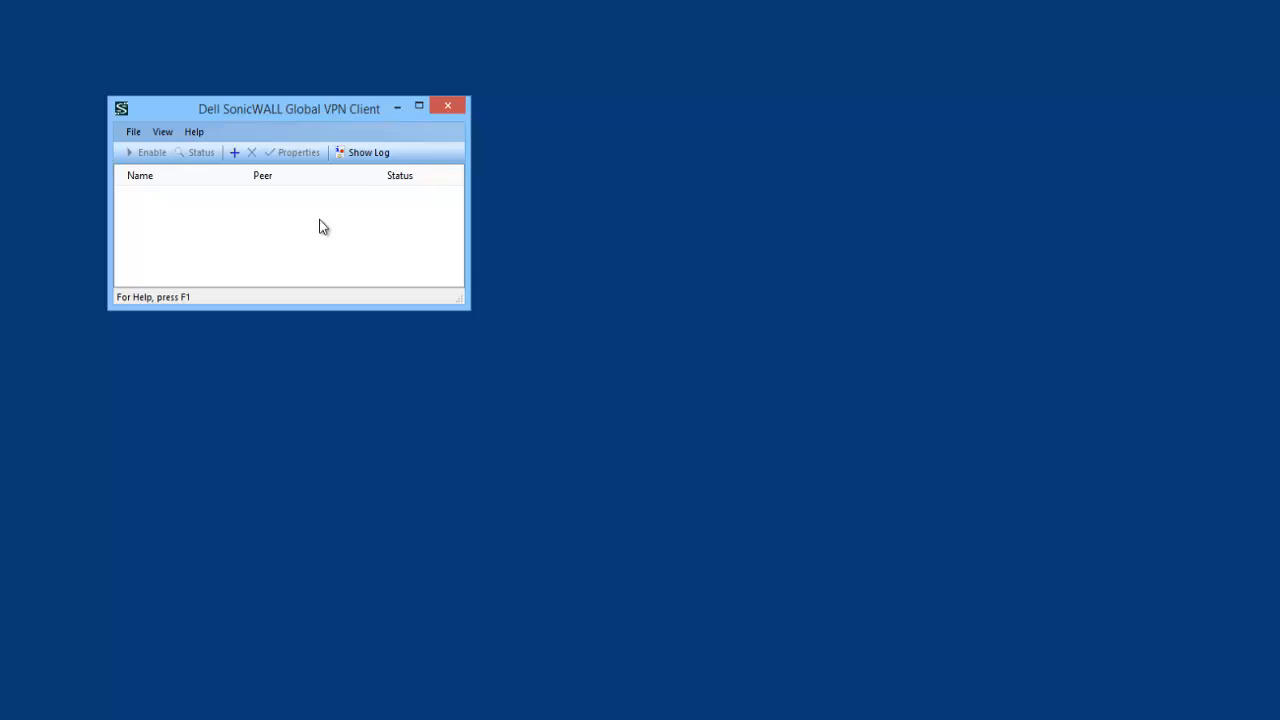
Create a Global VPN Client connection named SonicWALL to gateway 192.168.170.51.
click(134, 132)
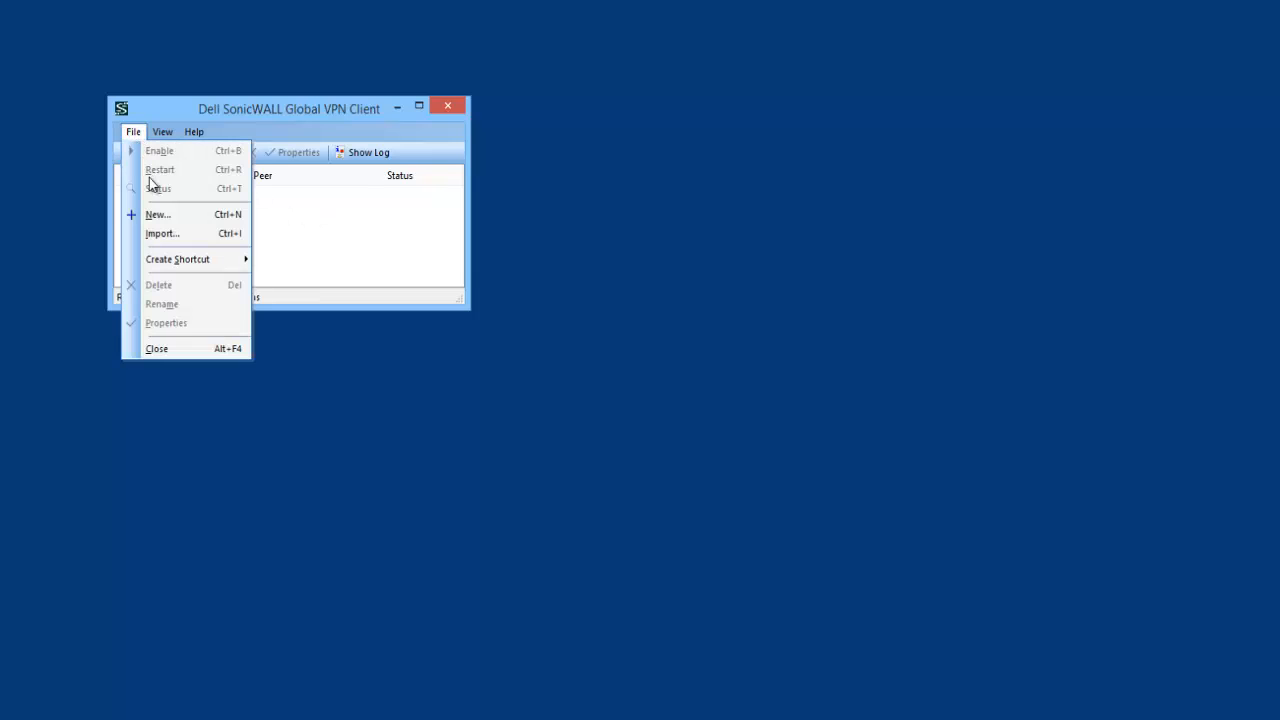
click(158, 212)
click(381, 351)
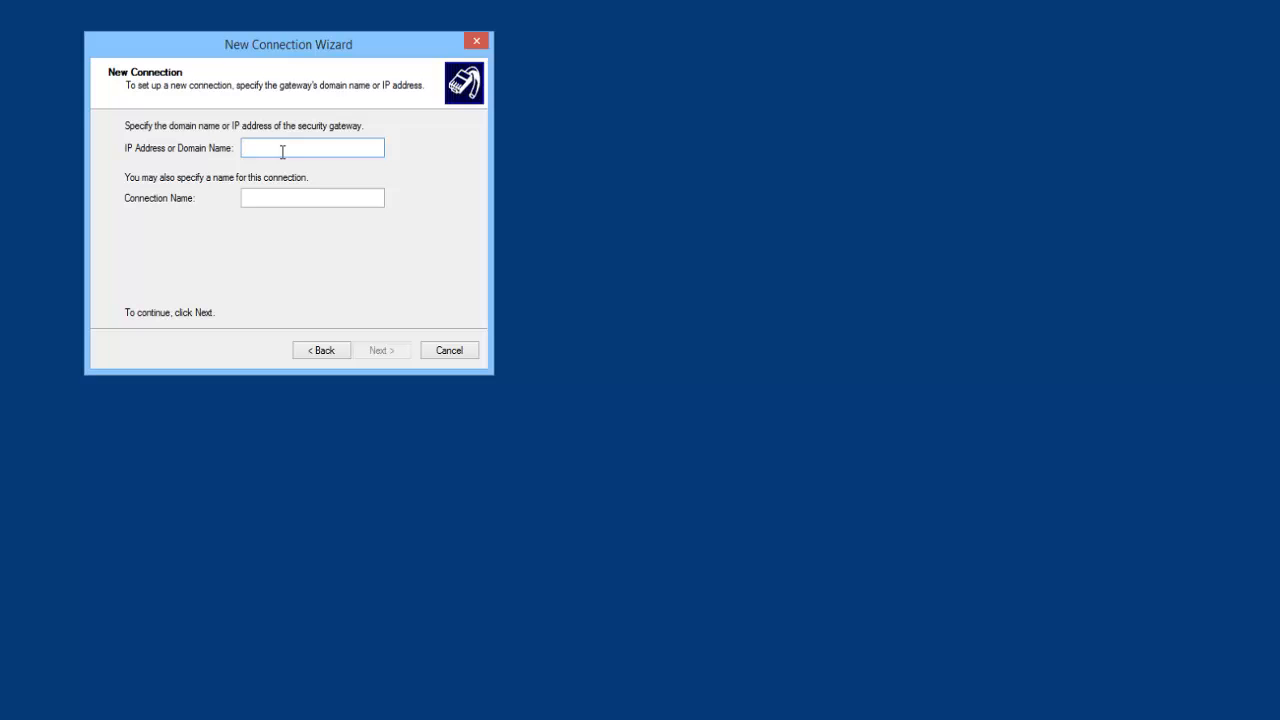
text(192.168.170)
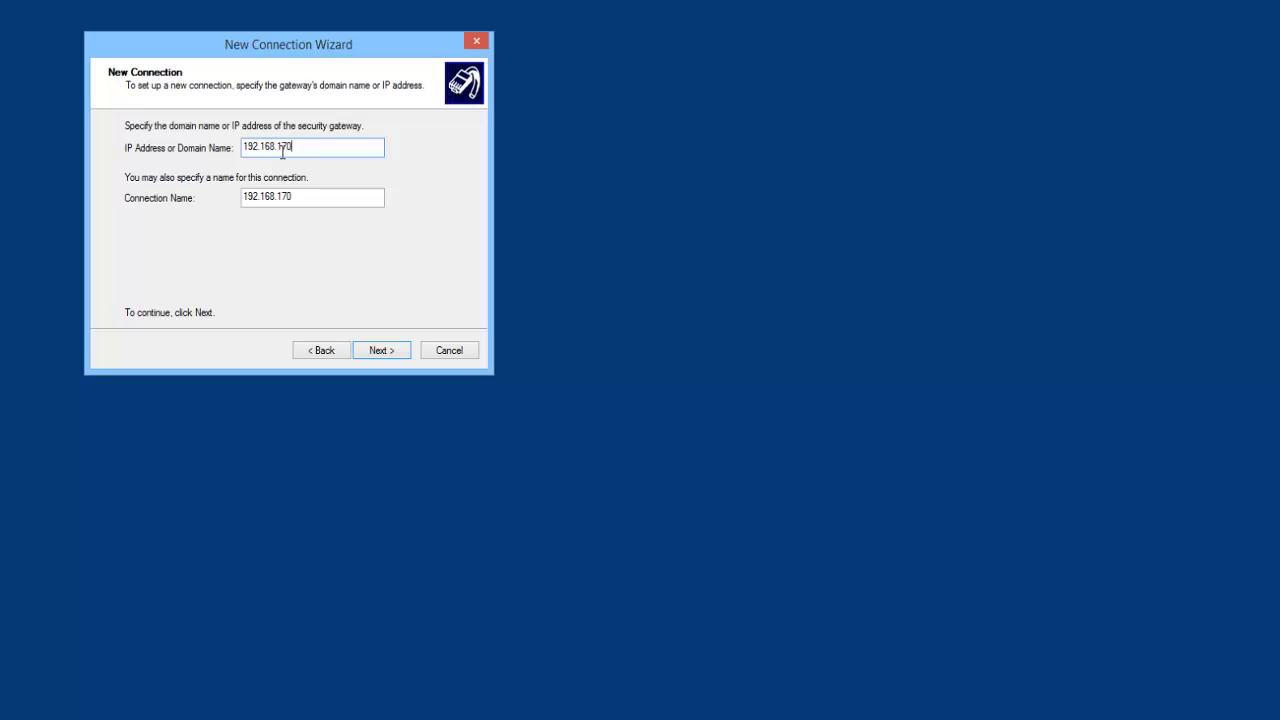
text(.51)
key(Tab)
text(So)
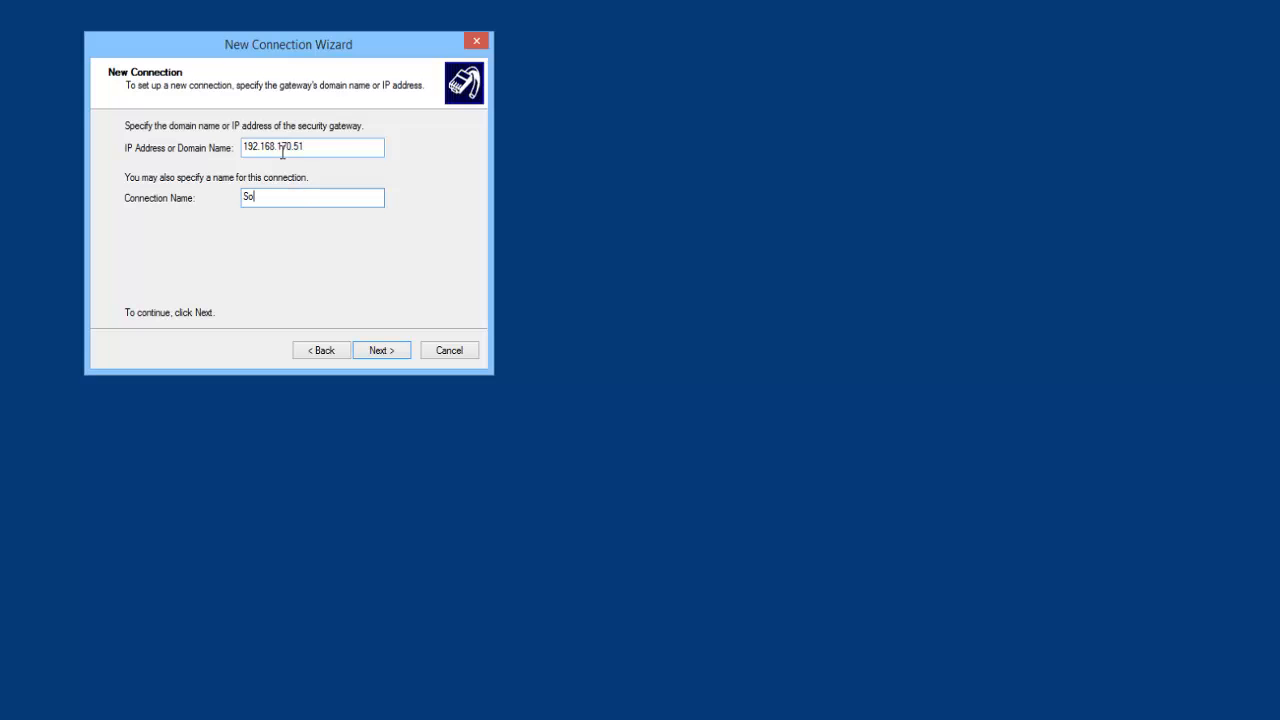
text(nicWALL)
click(369, 351)
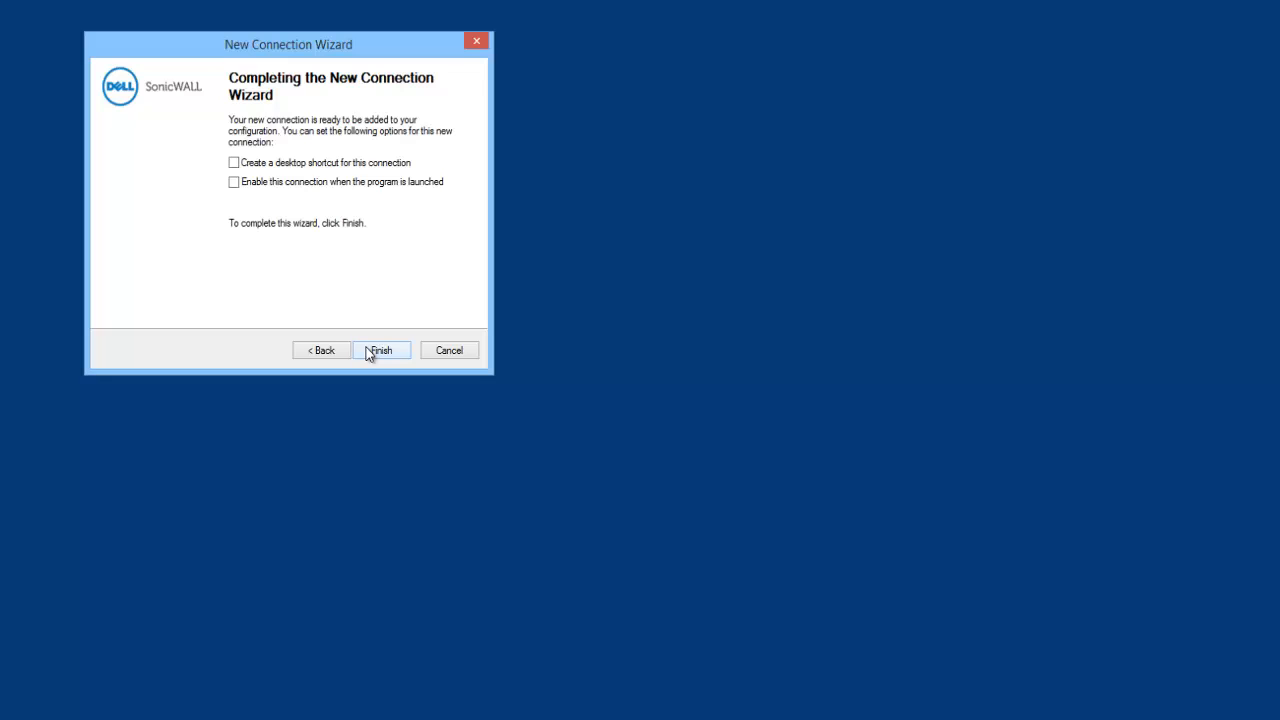
click(370, 351)
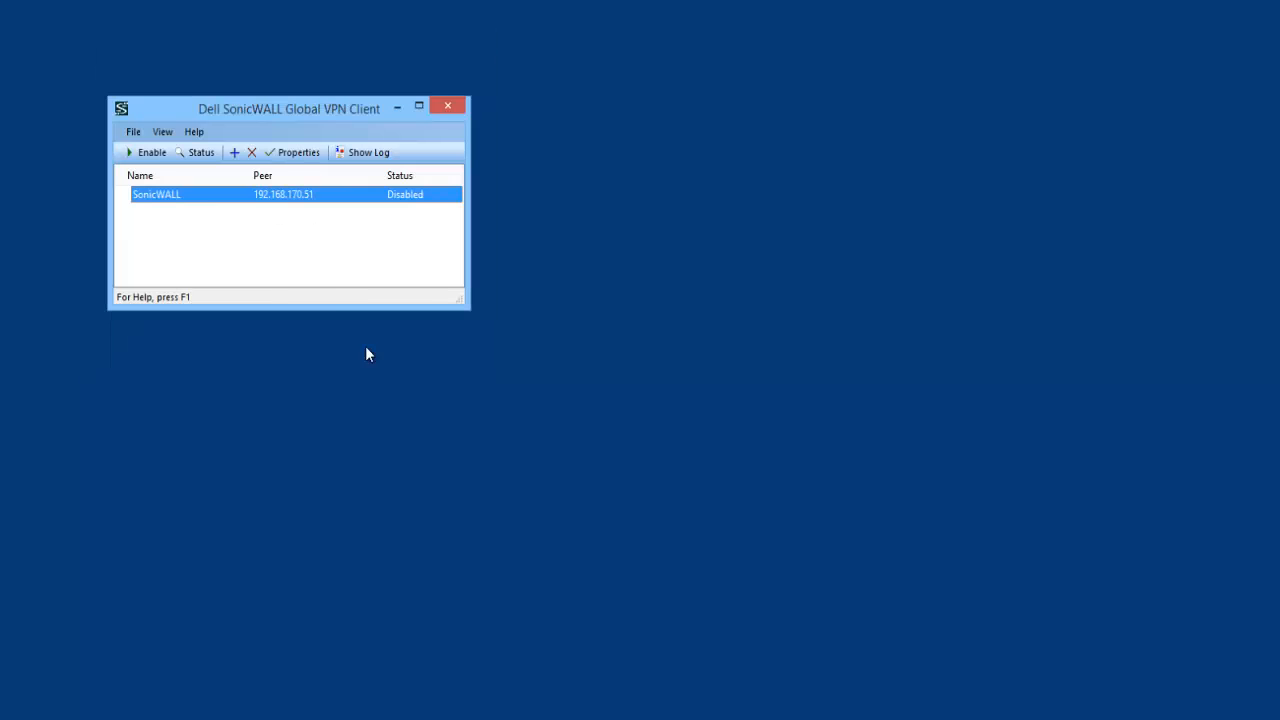
Enable the SonicWALL connection and submit the pre-shared key.
right_click(322, 203)
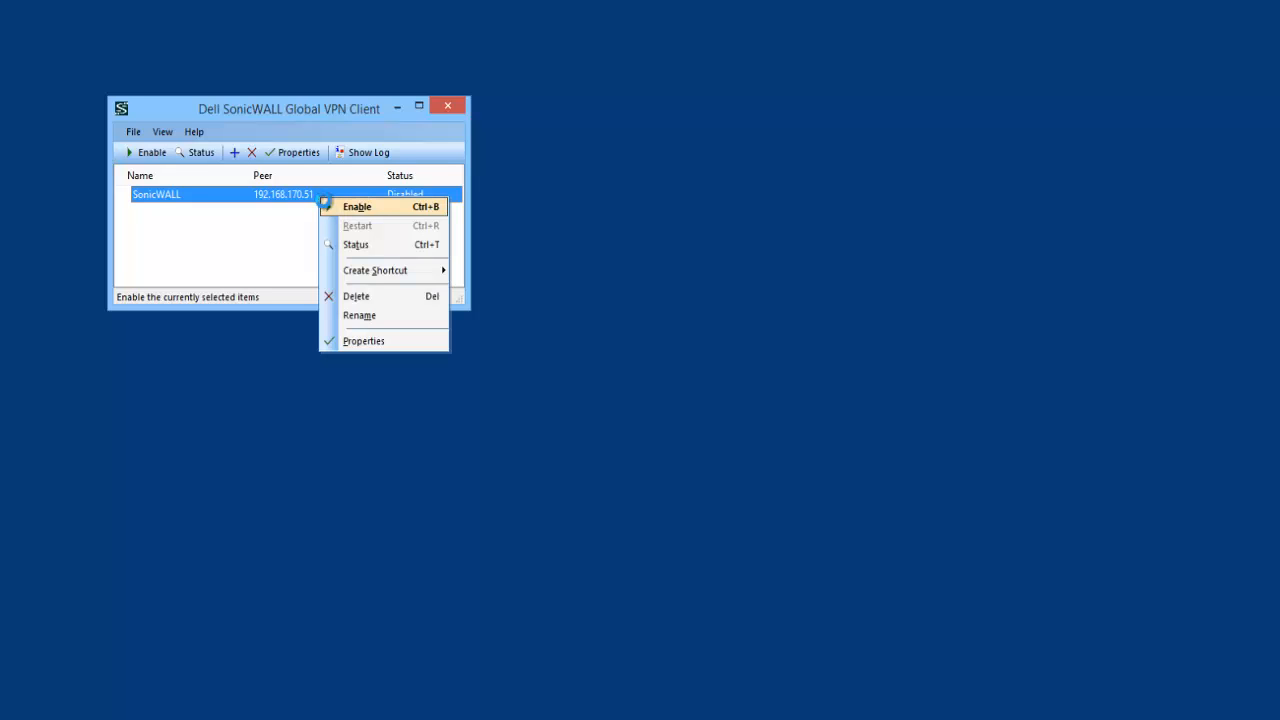
click(325, 206)
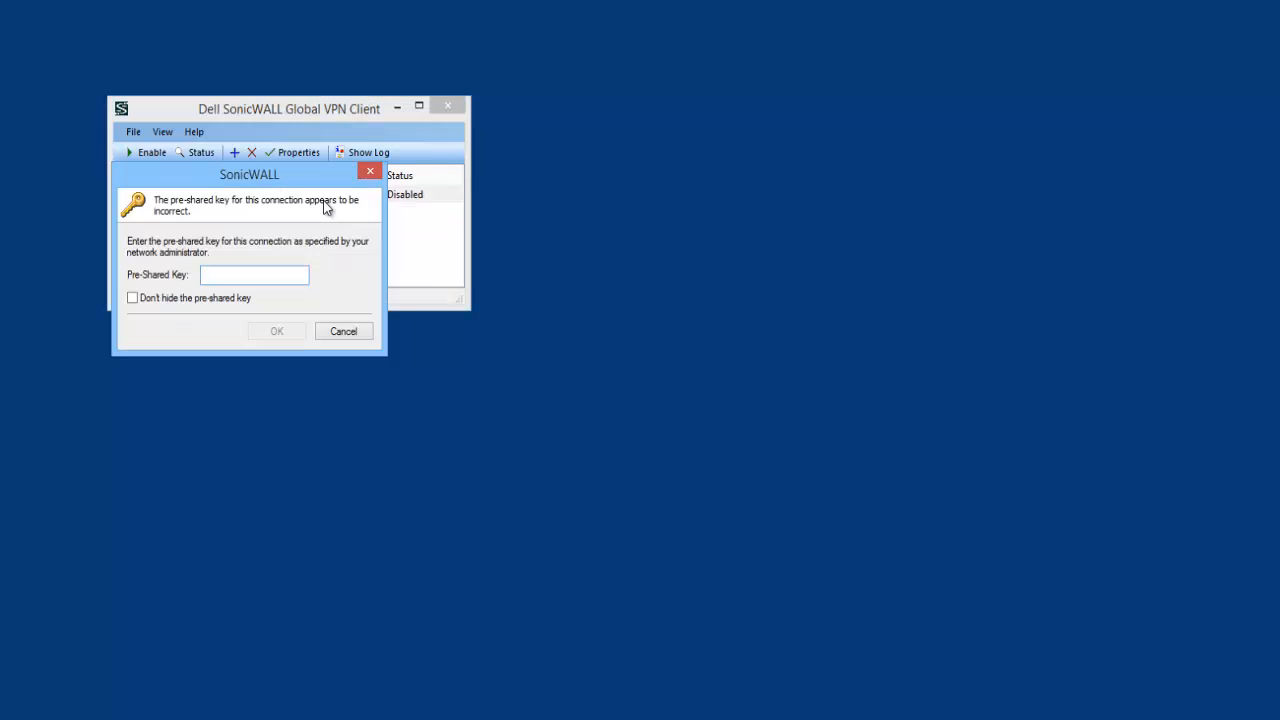
text(••••••••)
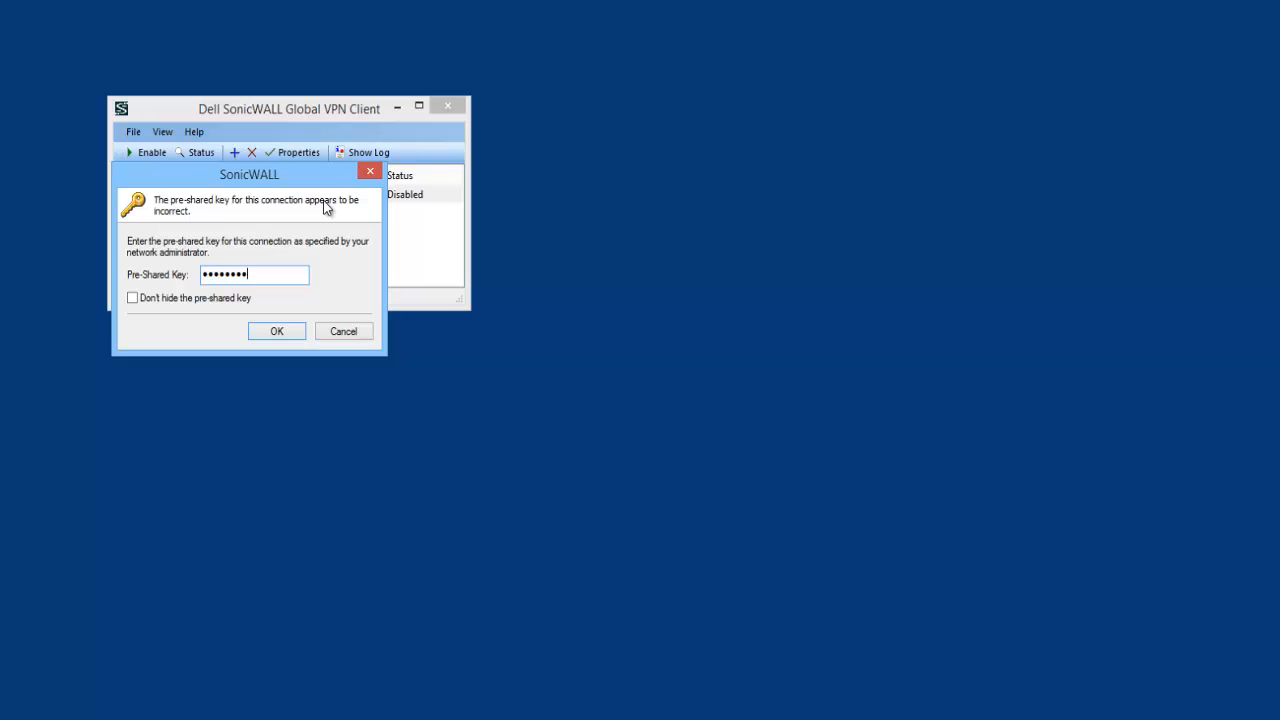
click(277, 331)
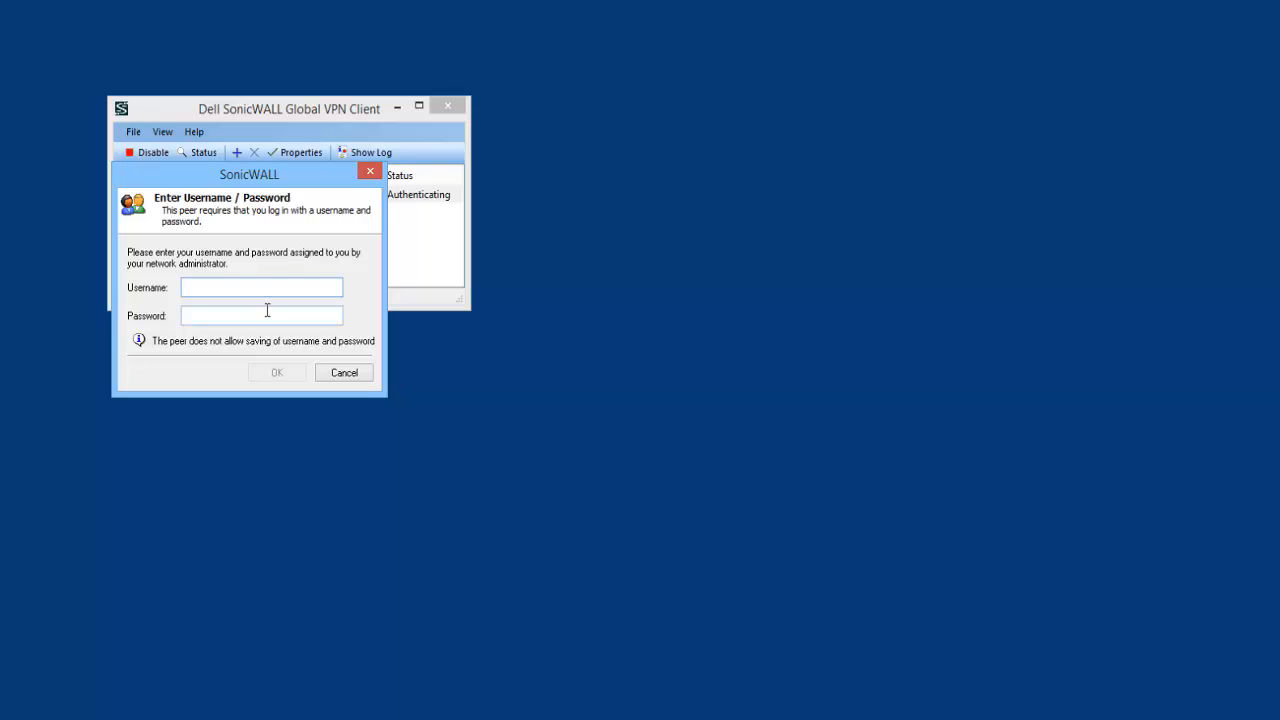
Log in with the local VPN user's username and password to finish connecting.
text(test)
key(Tab)
text(••••)
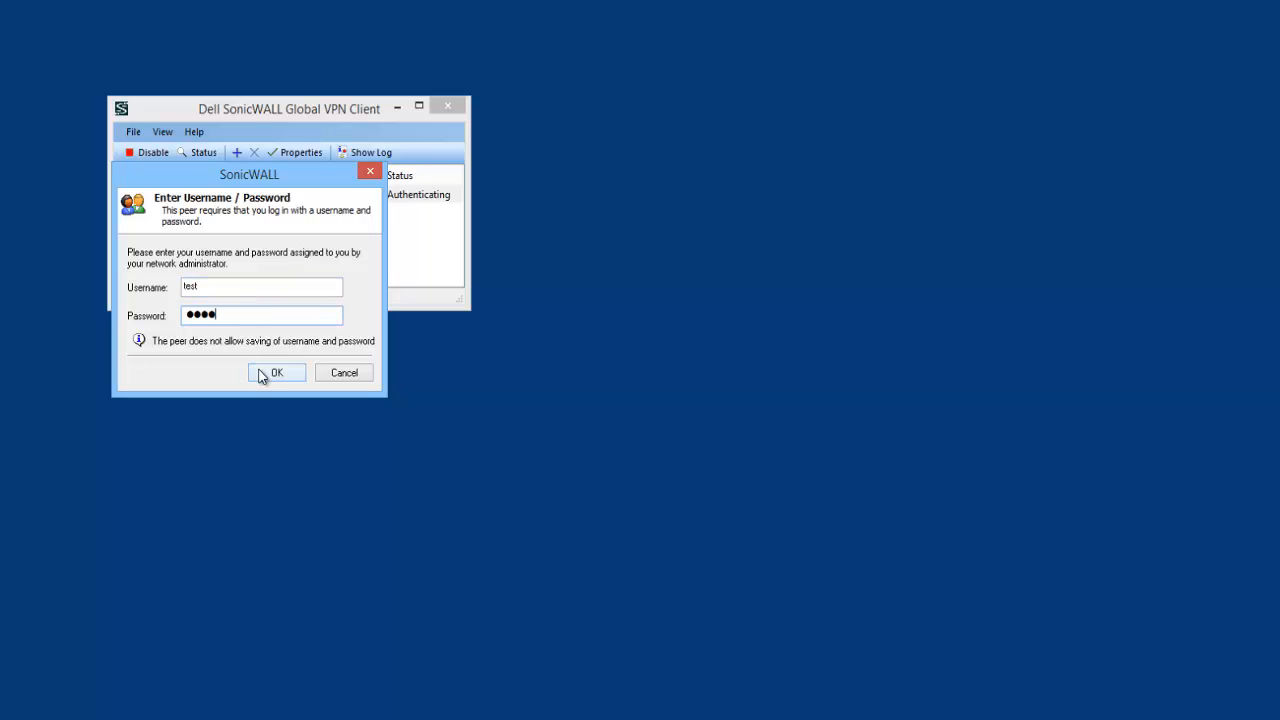
click(262, 373)
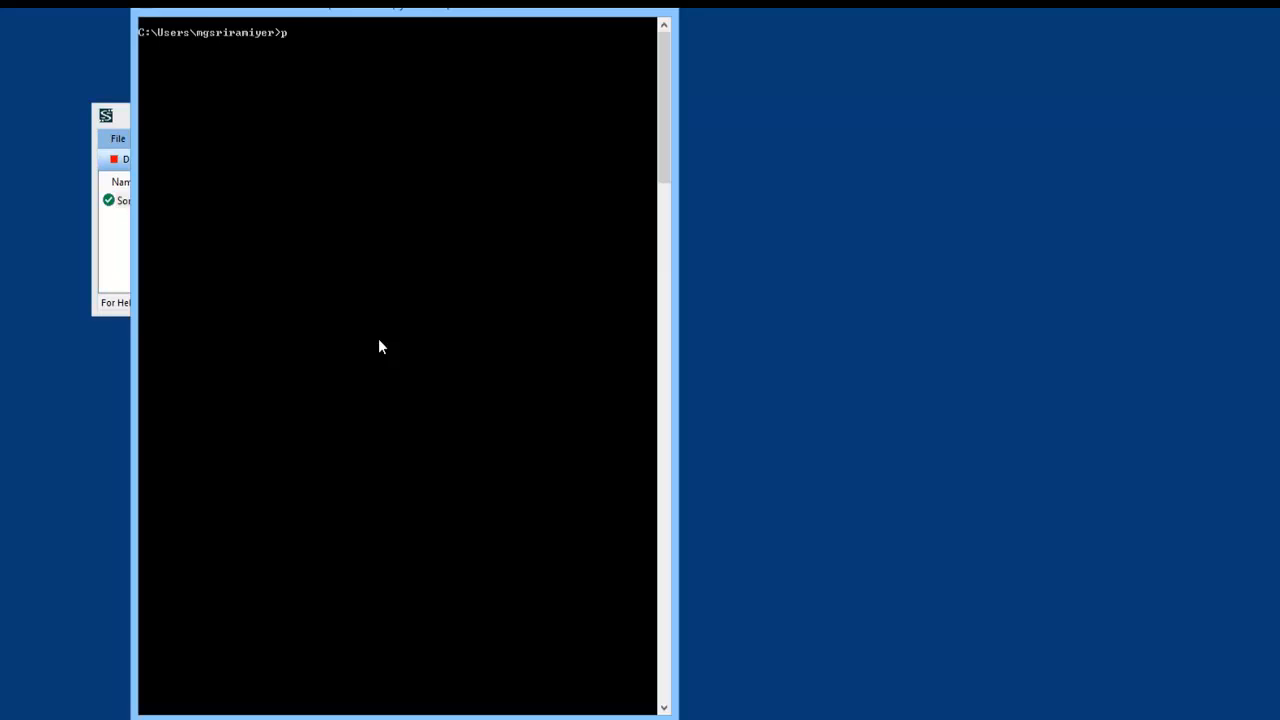
Ping 192.168.168.200 and 10.10.10.200 to confirm both remote hosts reply.
text(ing 192.168.168.200)
key(Return)
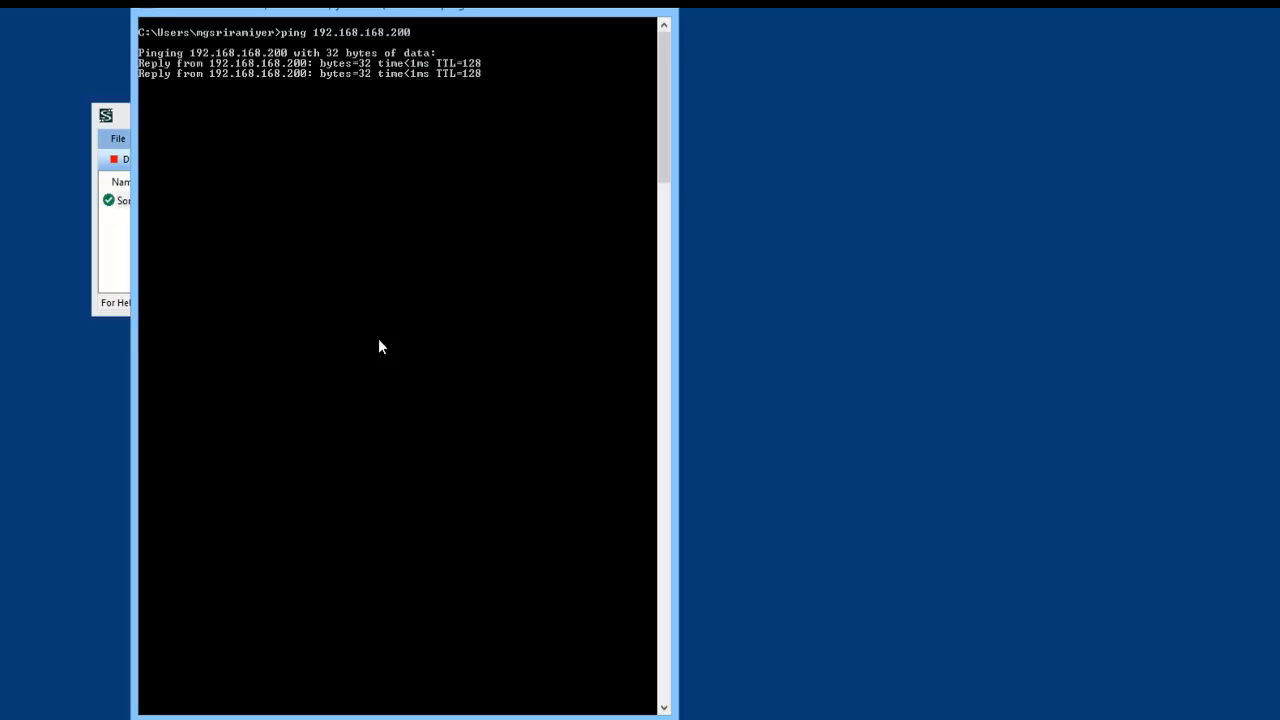
text(p)
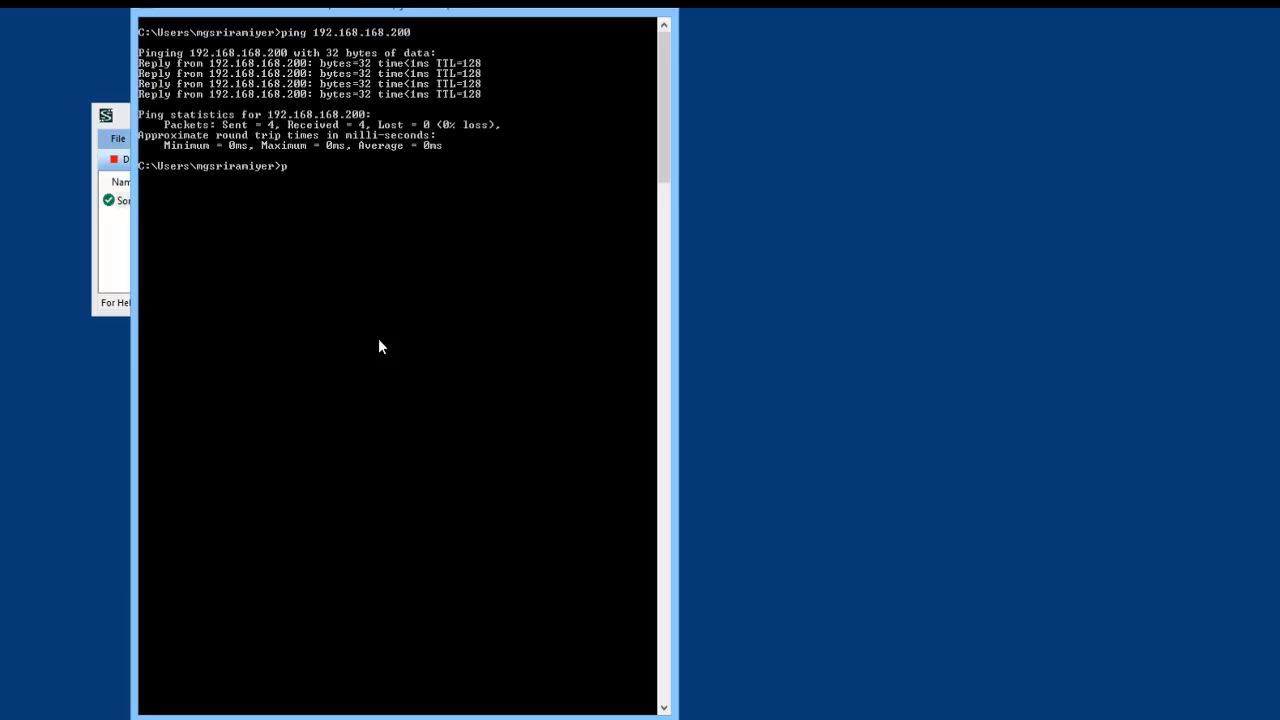
text(ing 10.10.10.200)
key(Return)
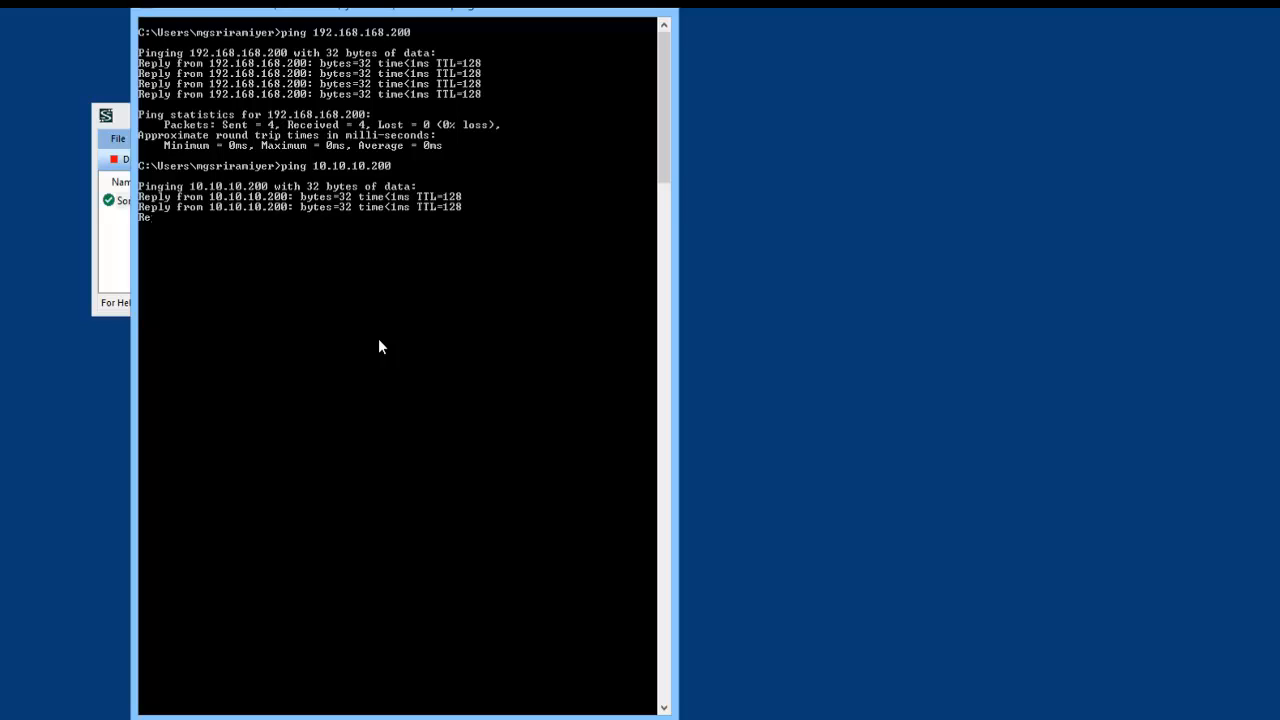